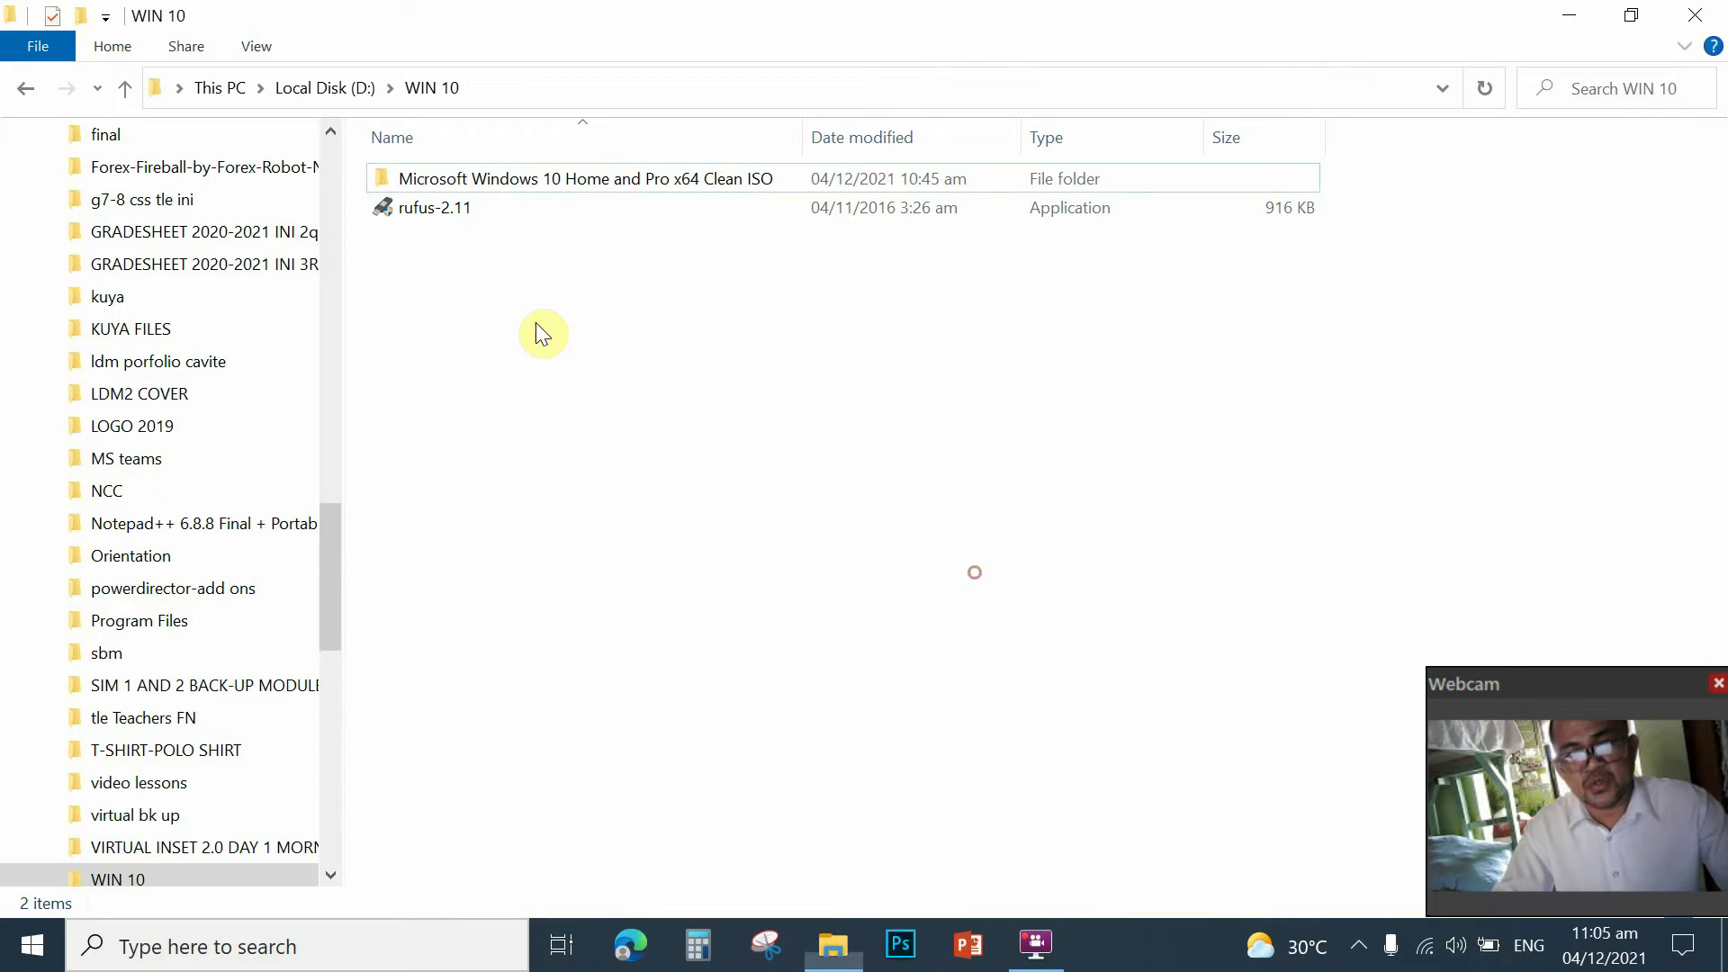
Launch rufus-2.11 from the WIN 10 folder and decline online update checks
click(431, 210)
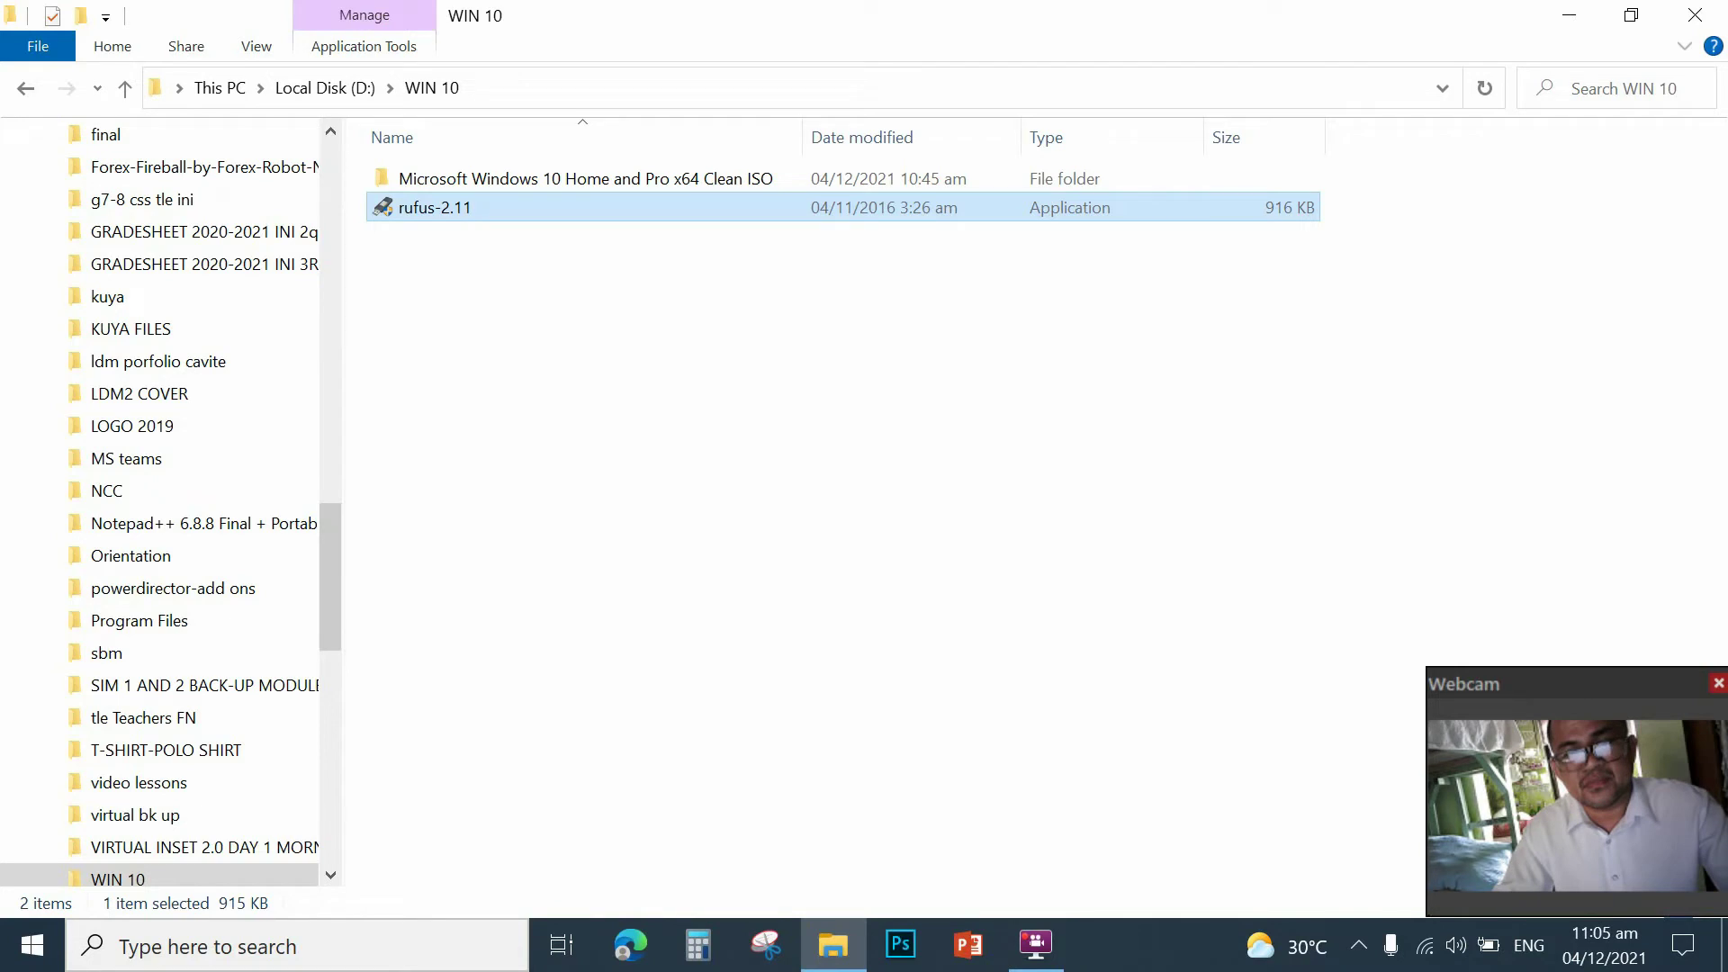
key(Return)
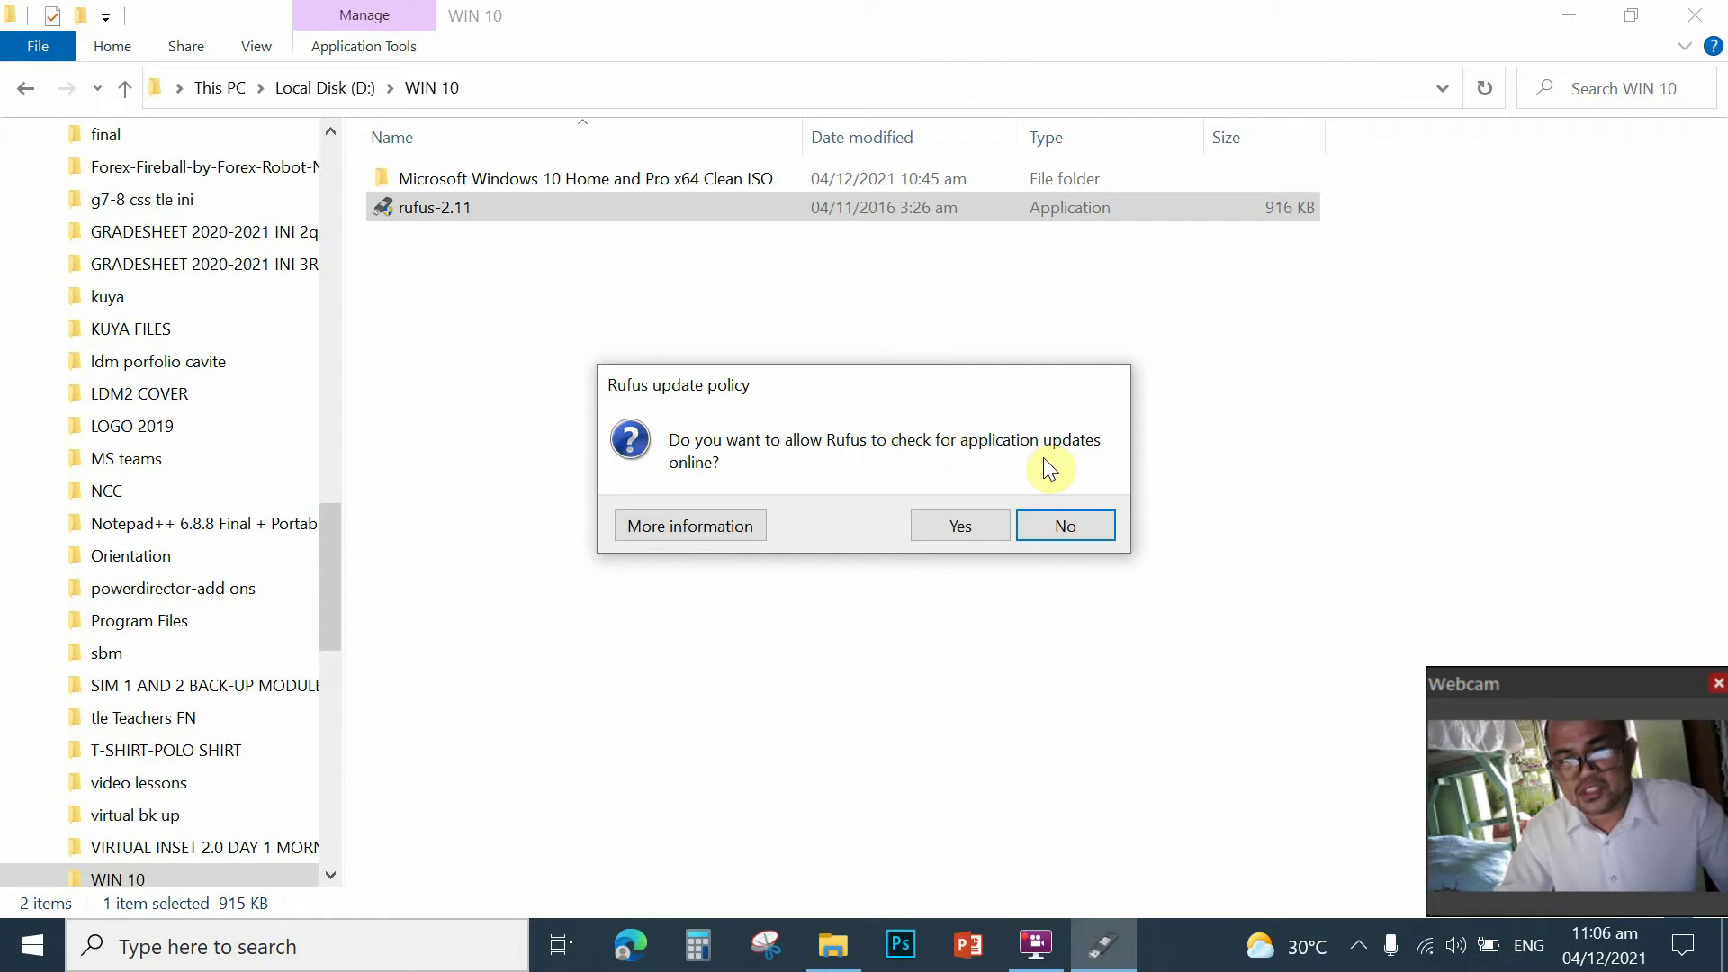
click(1097, 524)
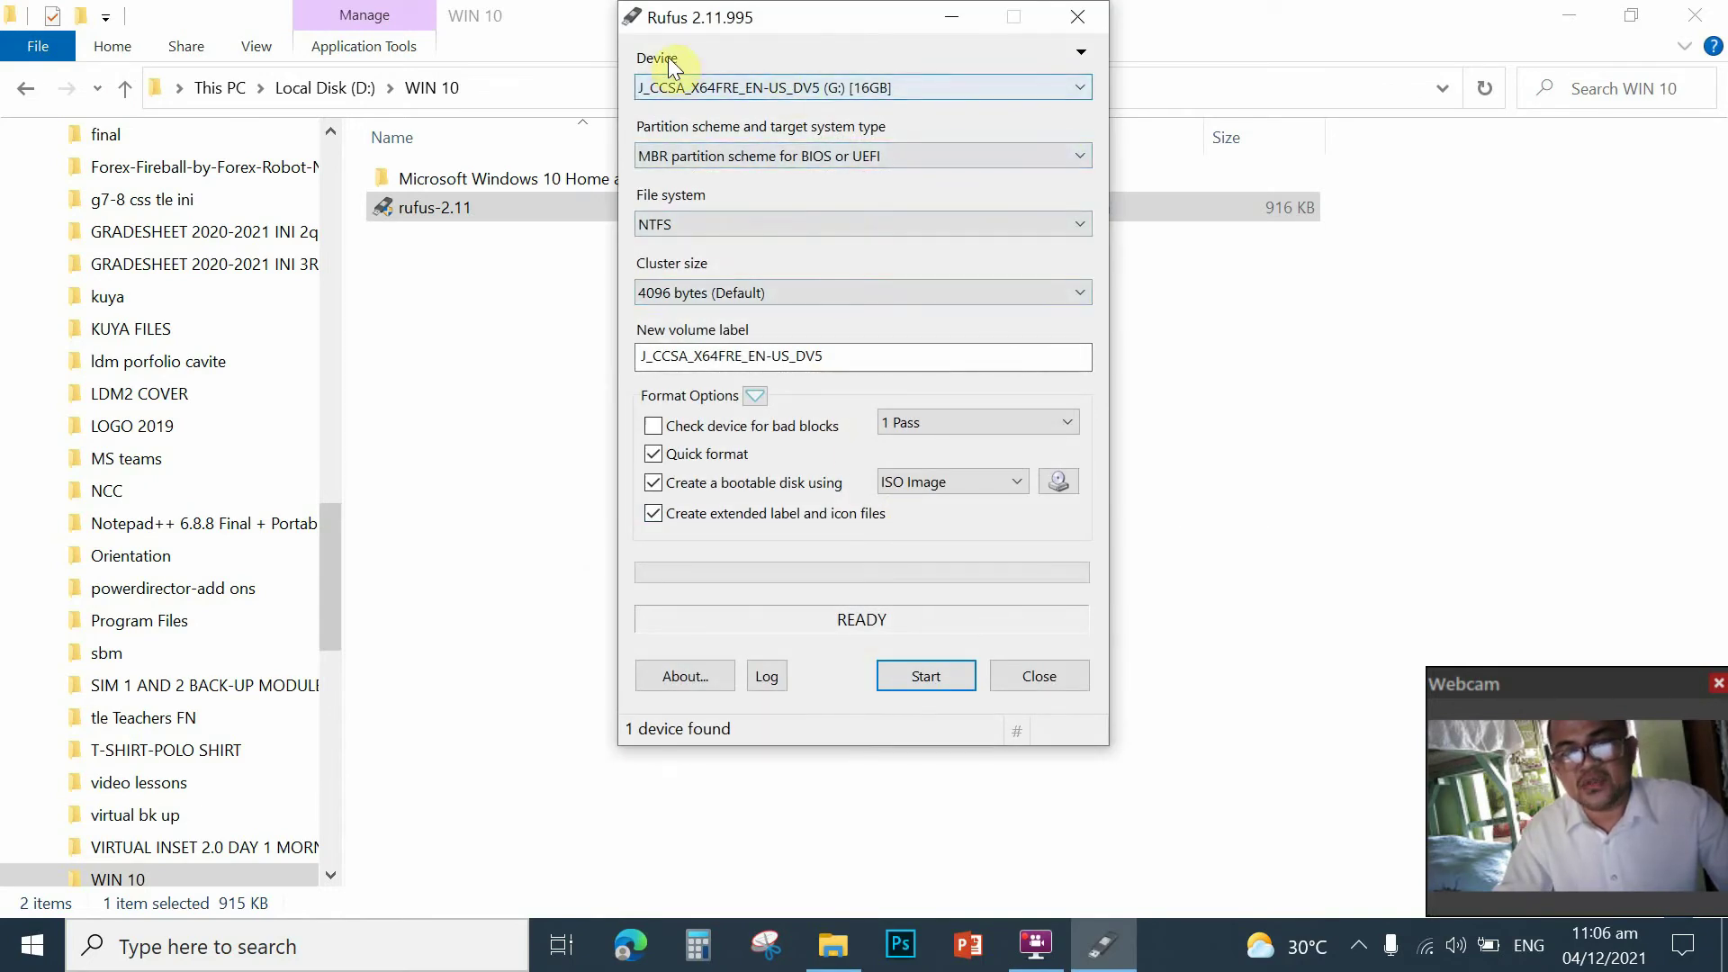
Choose the 16 GB USB drive J_CCSA_X64FRE_EN-US_DV5 (G:) as the device and keep NTFS as the file system
click(1078, 83)
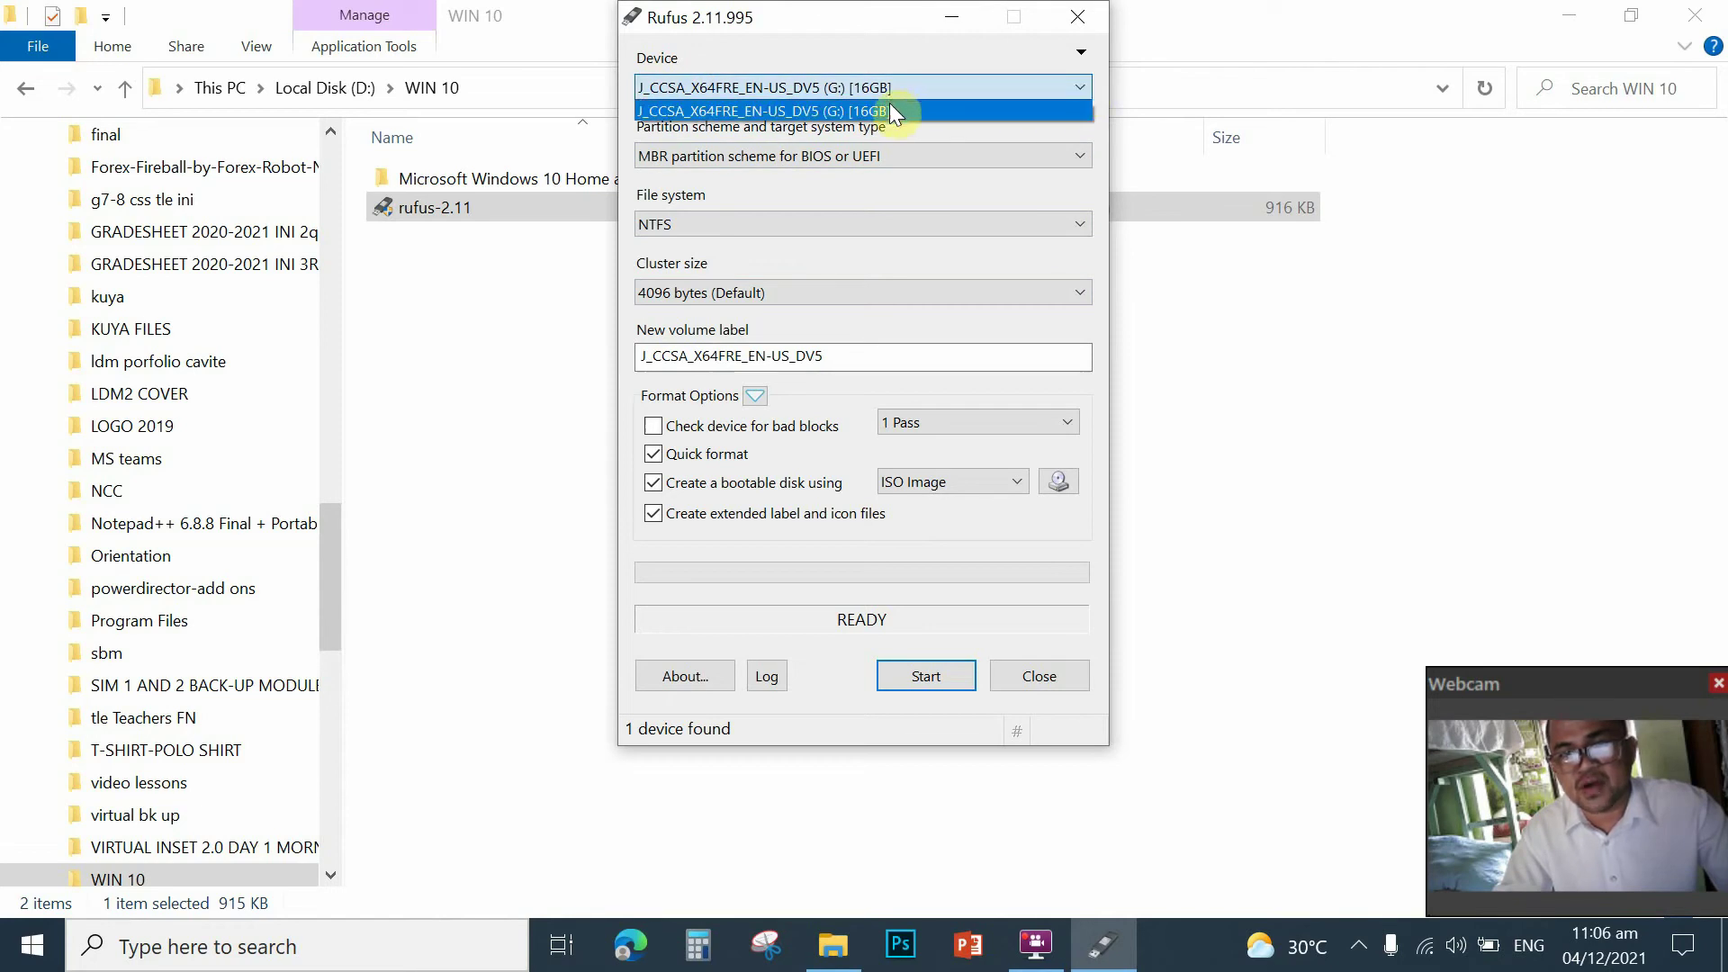
click(857, 111)
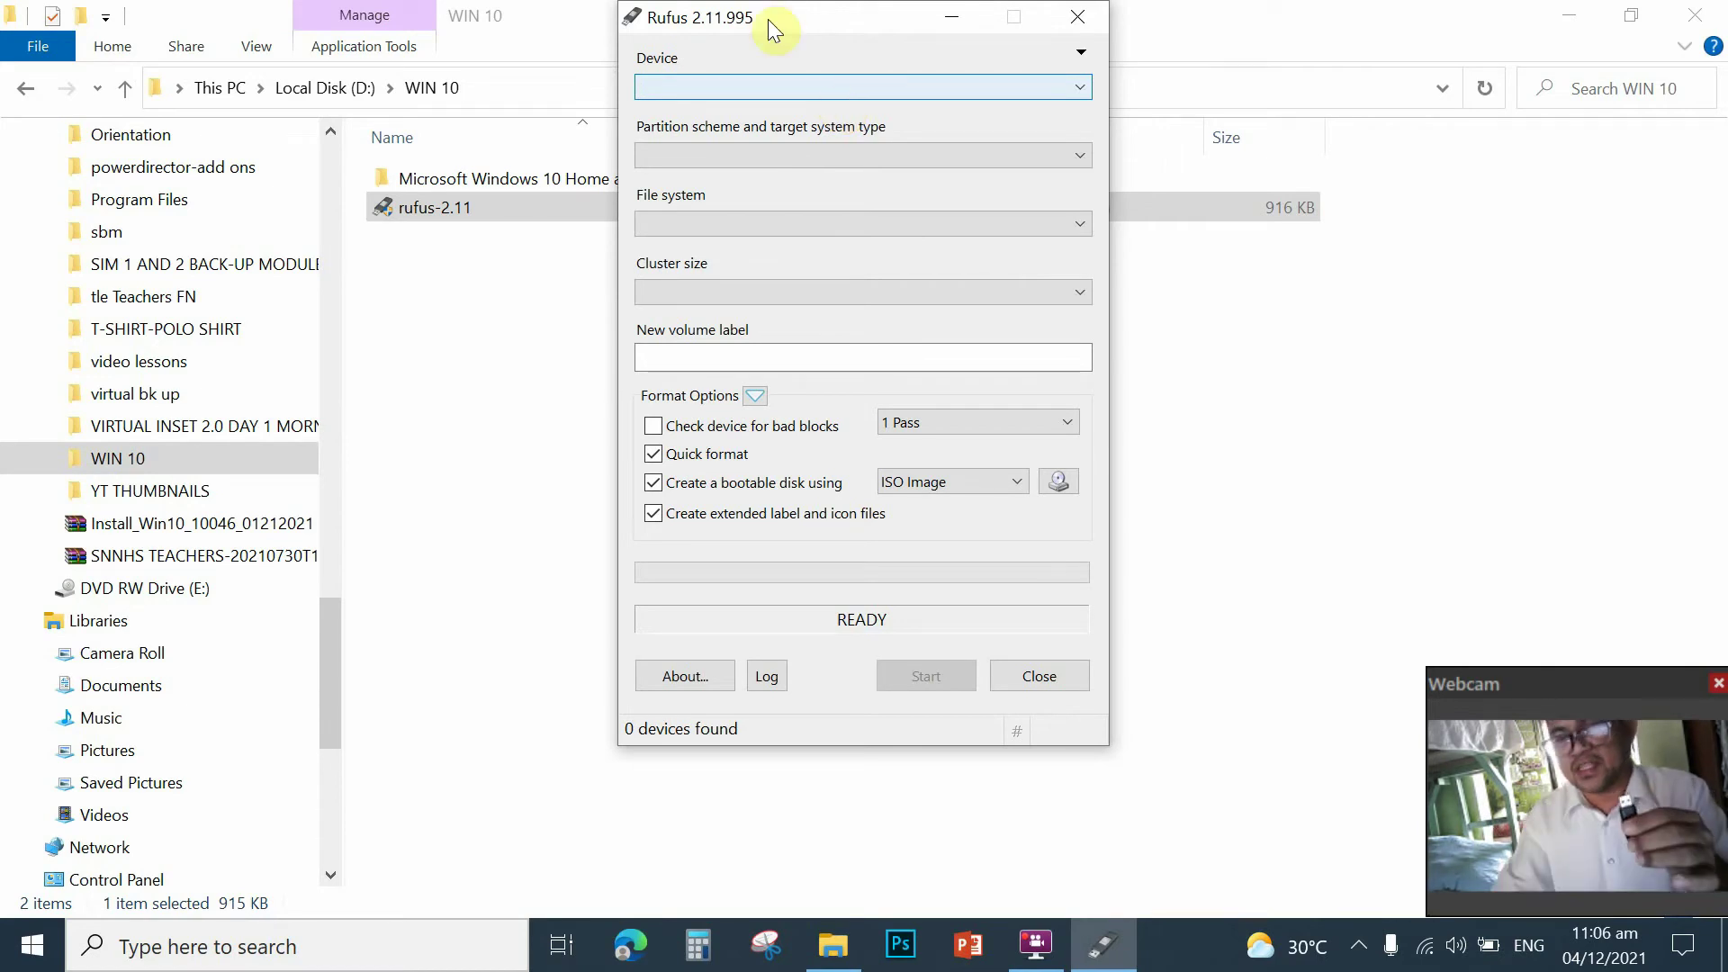
click(1077, 86)
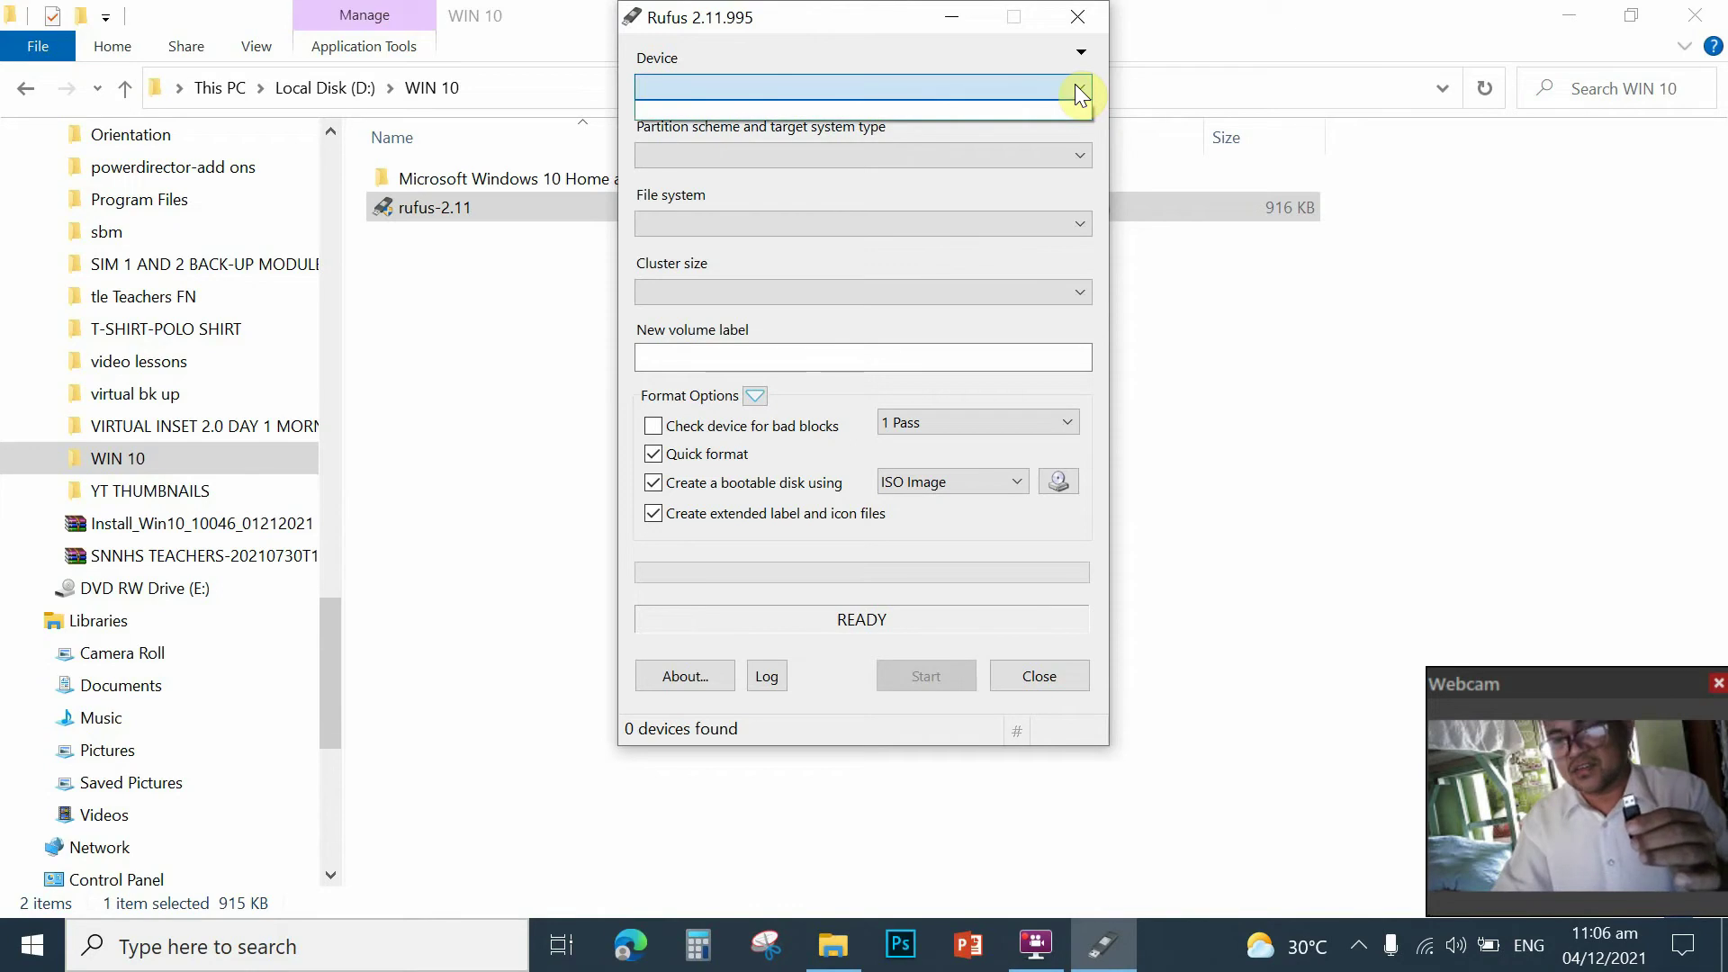
click(1078, 84)
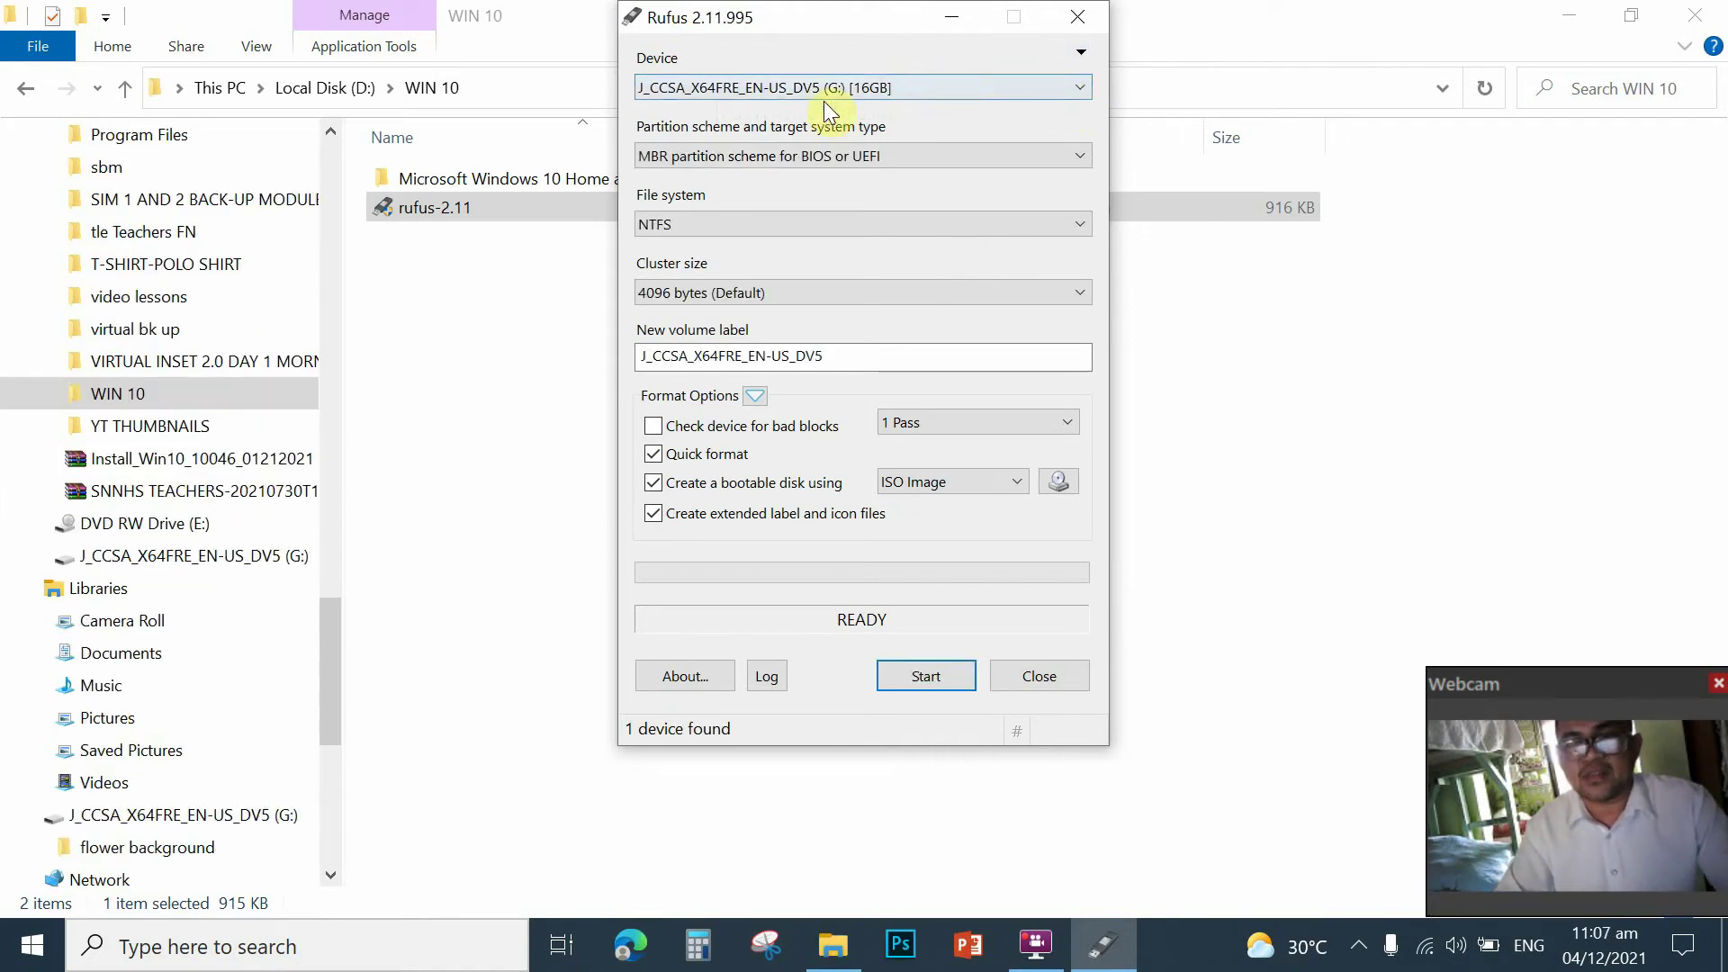
click(1081, 86)
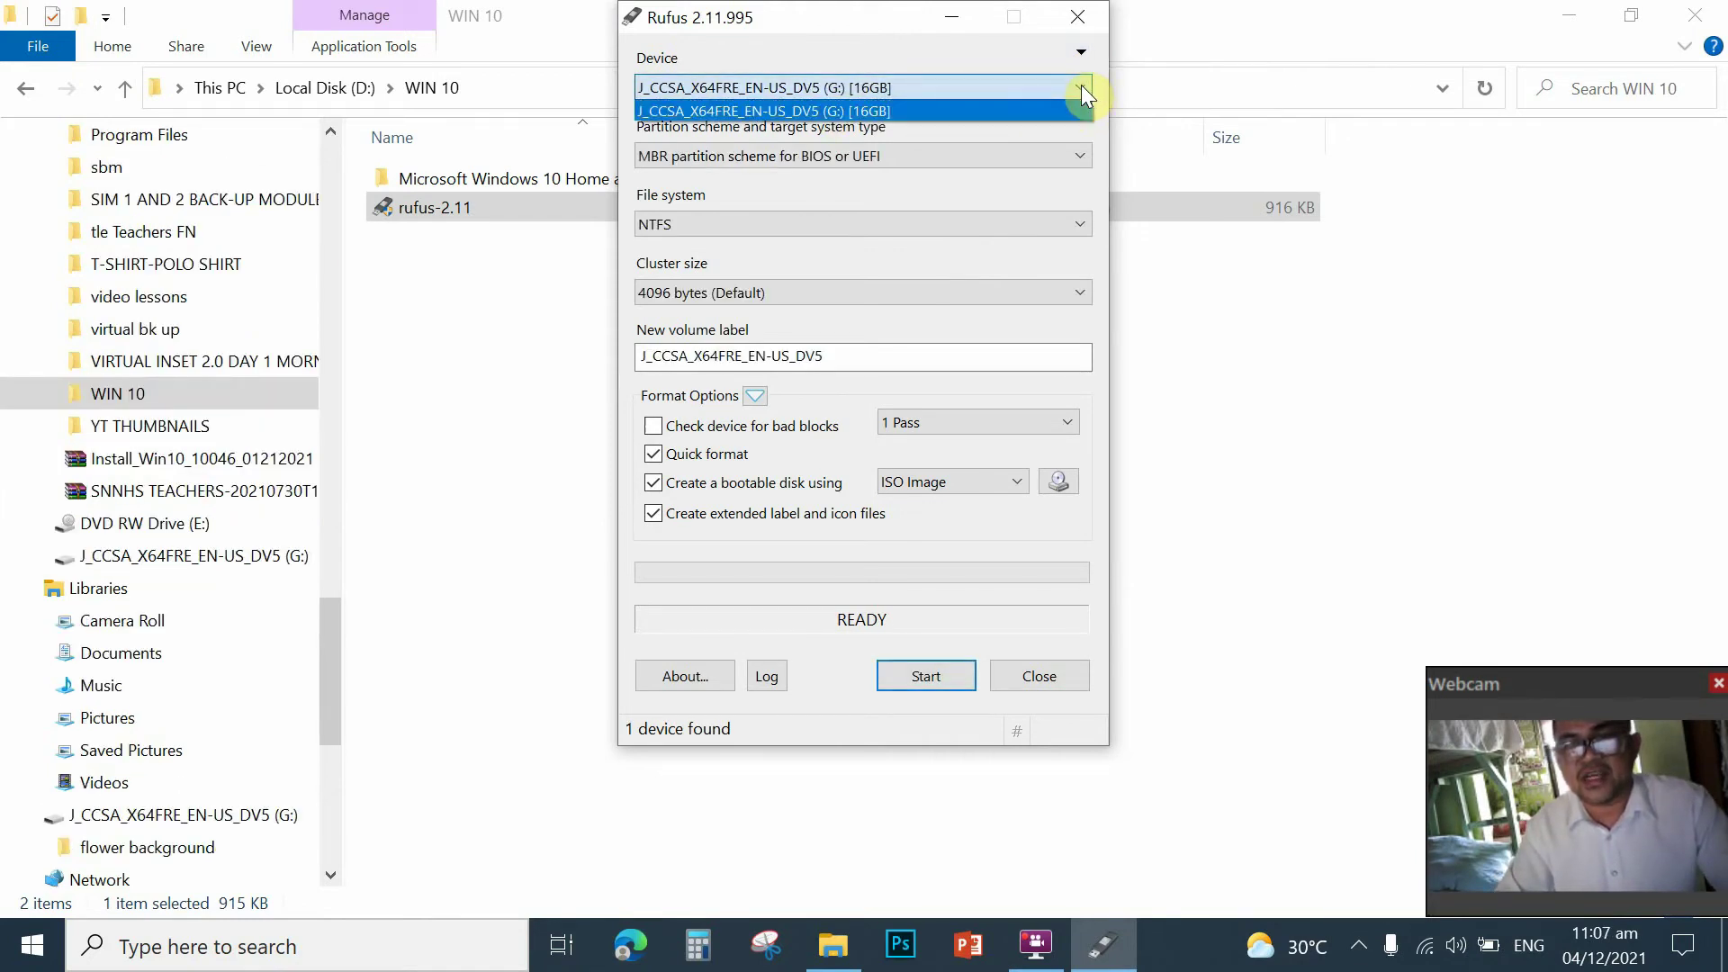
click(1081, 86)
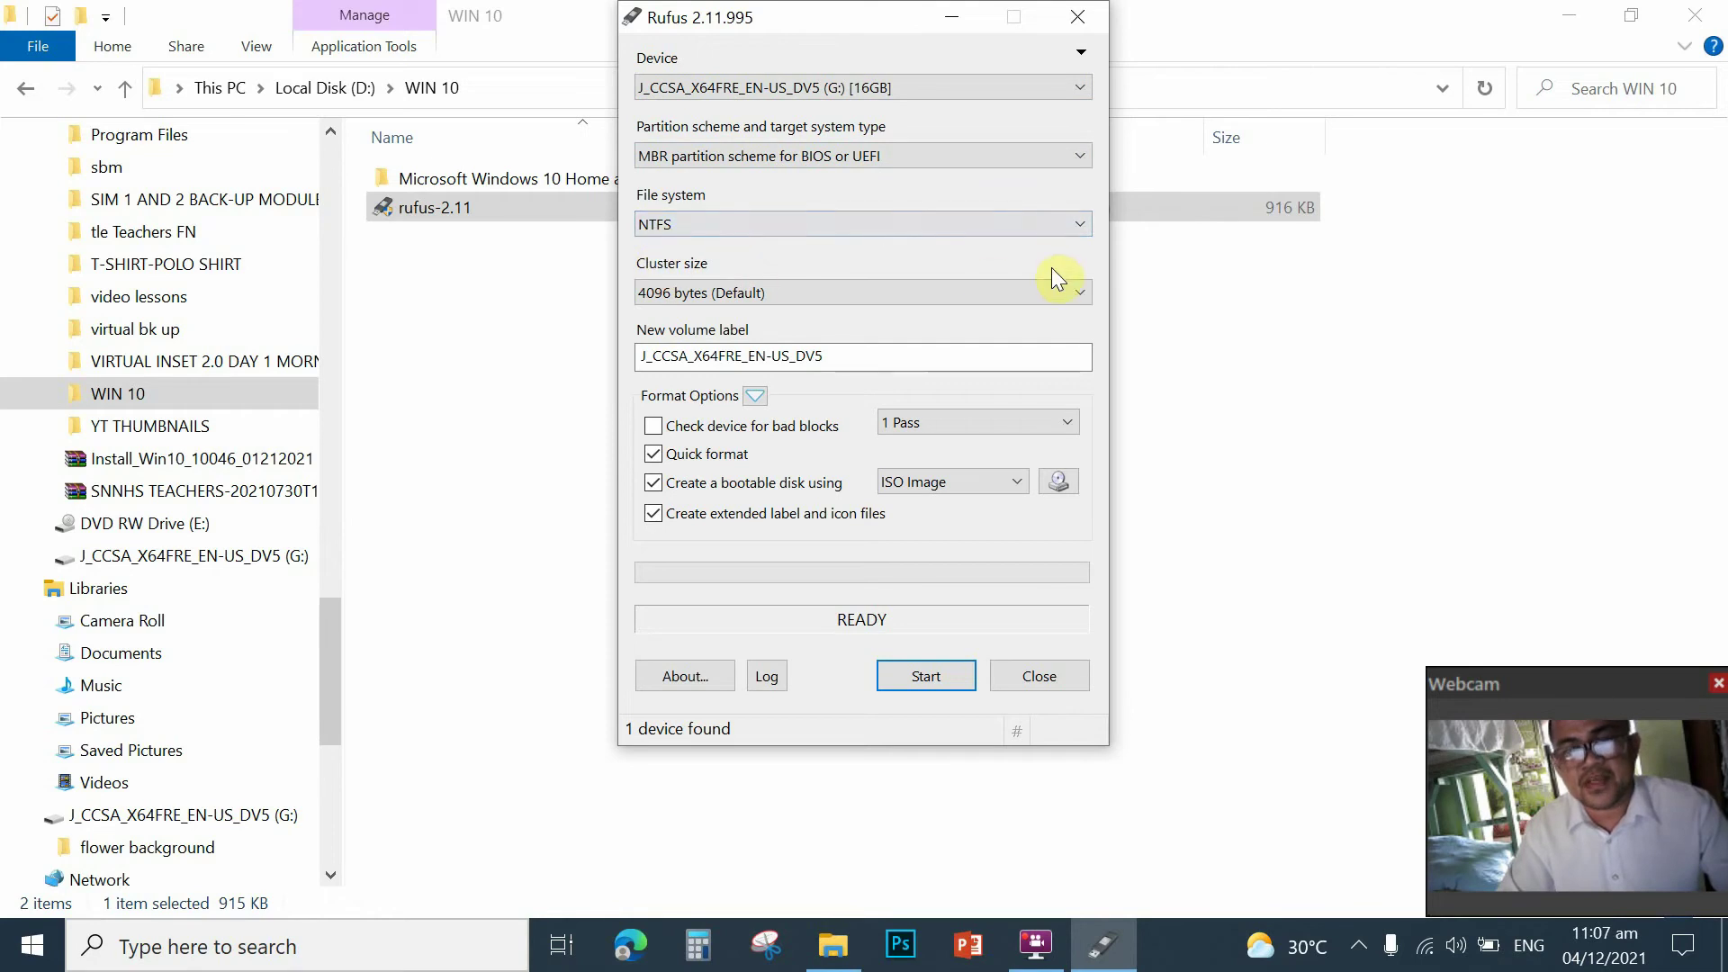
click(1079, 226)
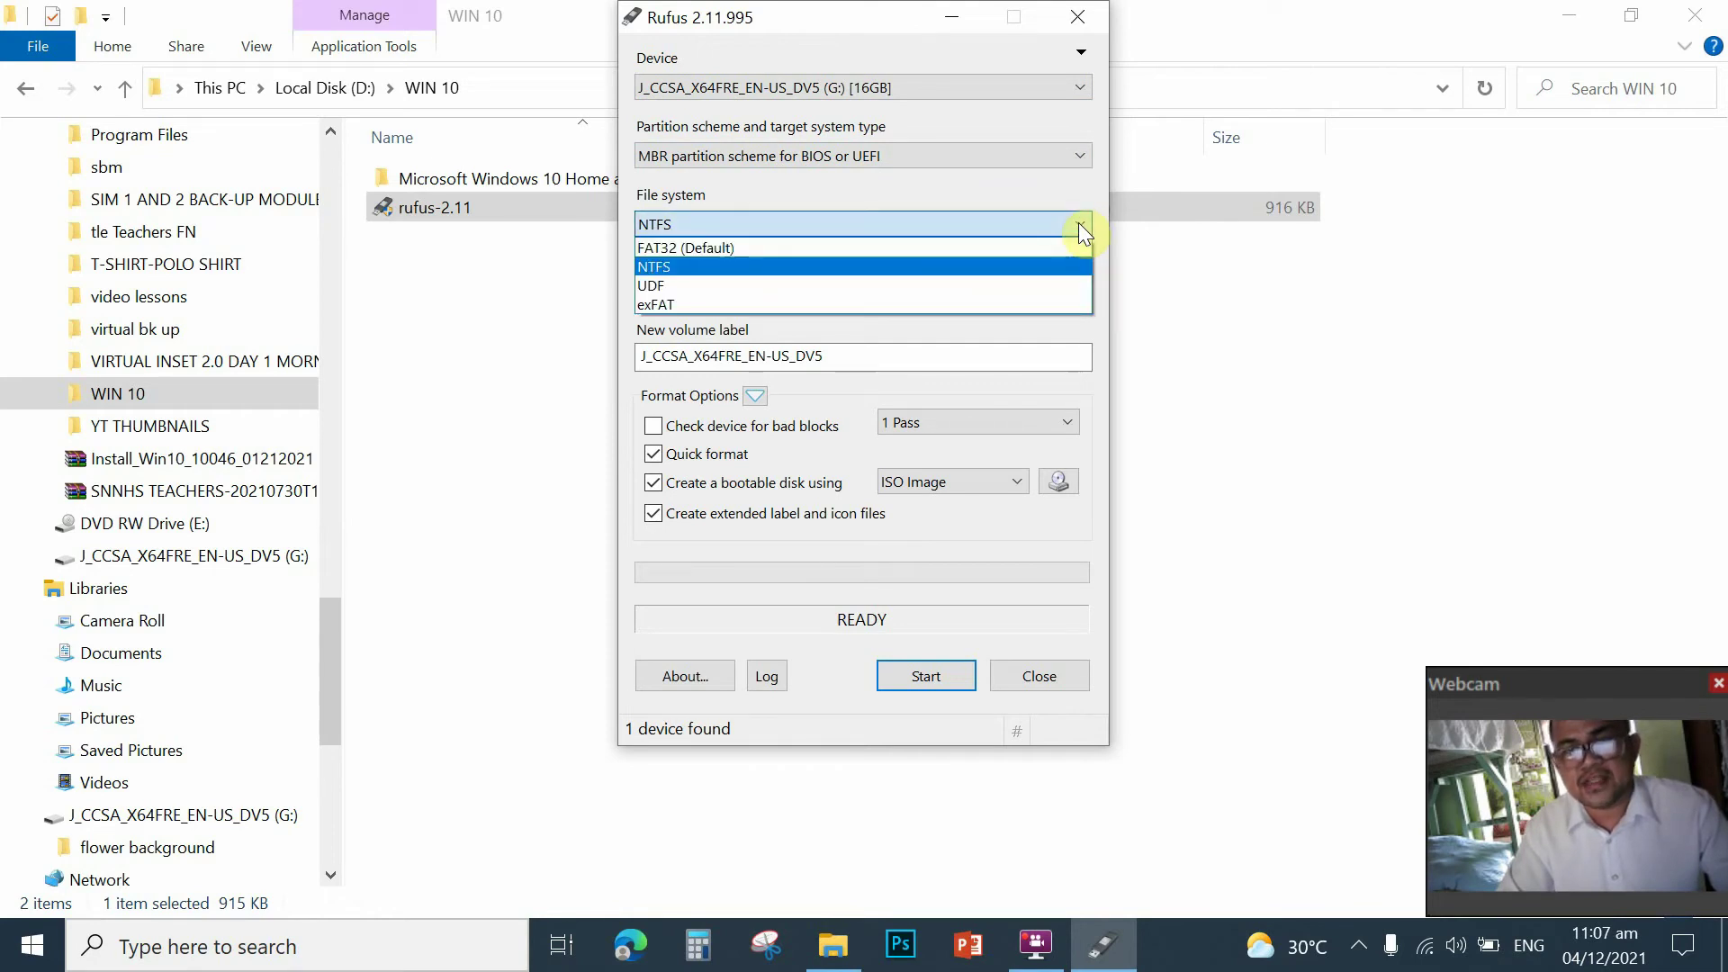
click(1080, 222)
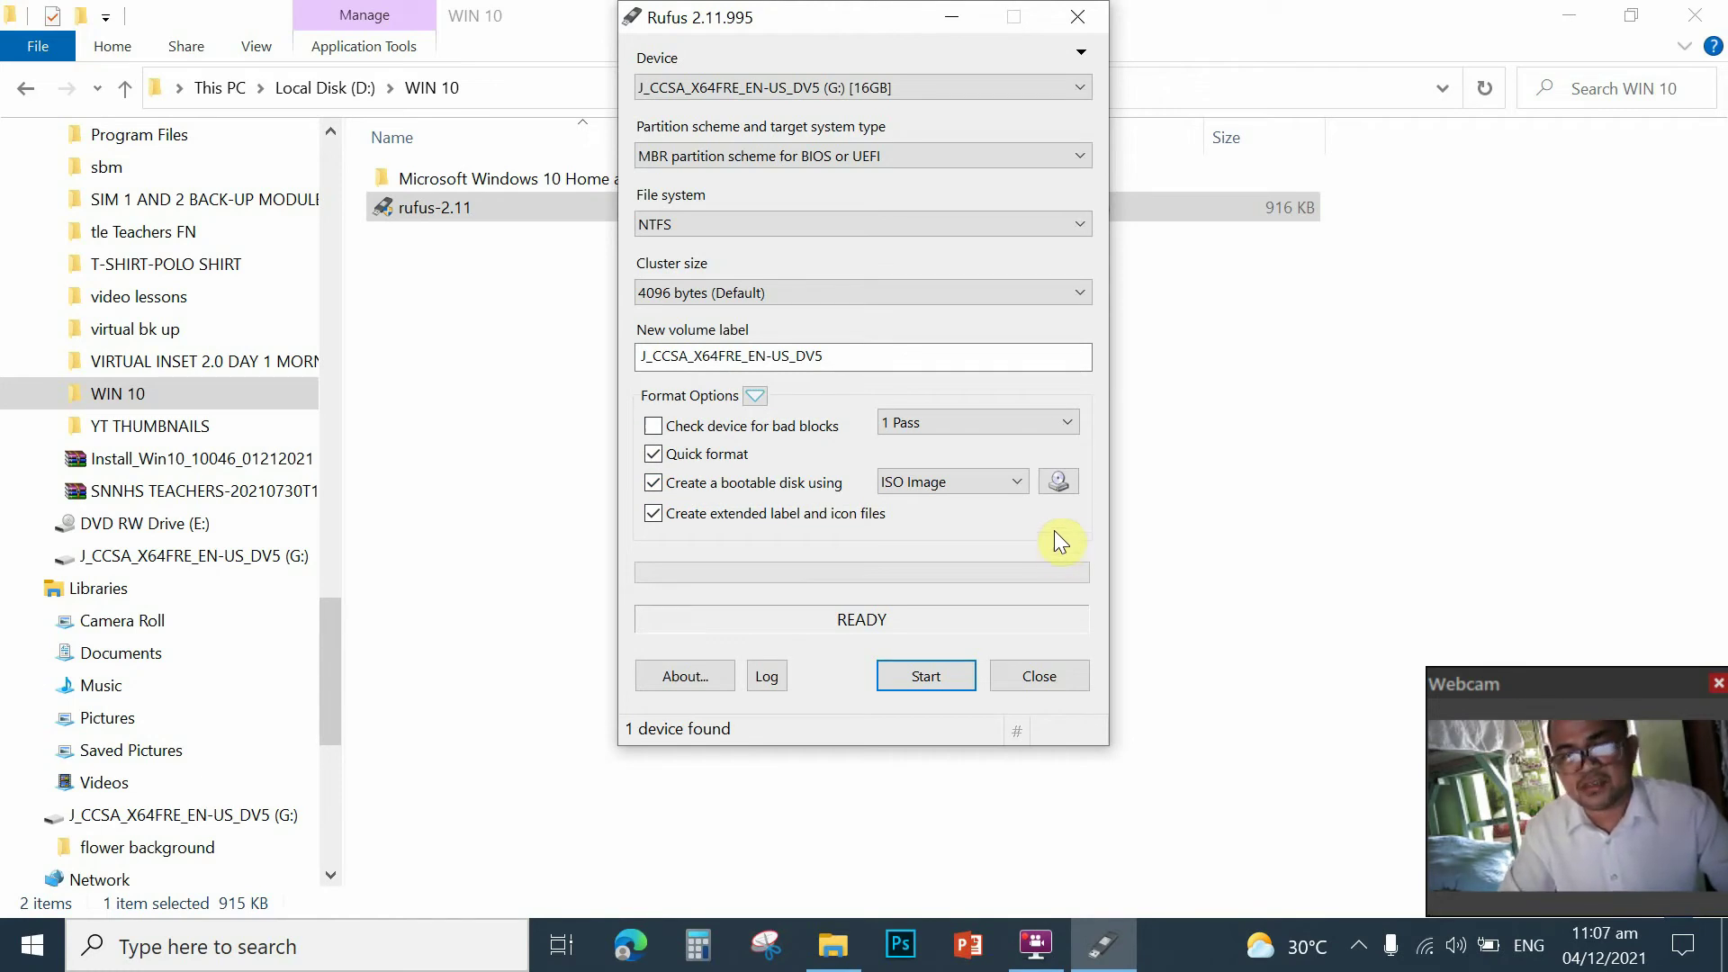
Start choosing an ISO image for the bootable disk and browse to the WIN 10 folder on Local Disk (D:)
click(1060, 483)
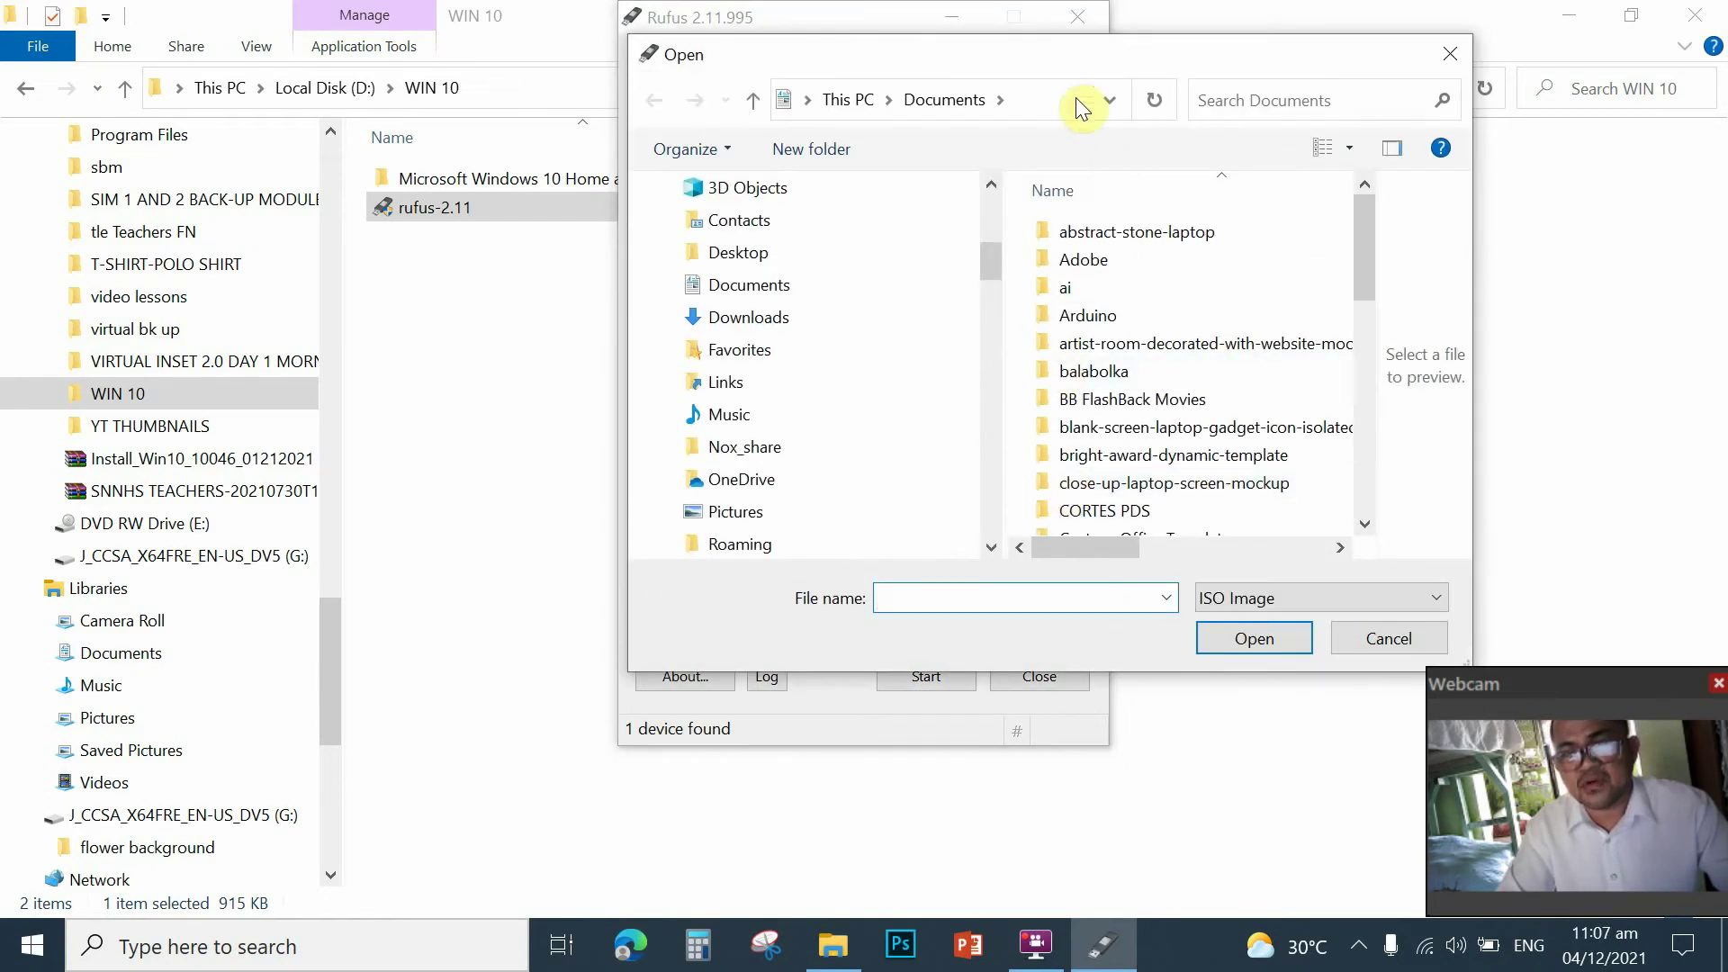
drag(1062, 57, 1092, 78)
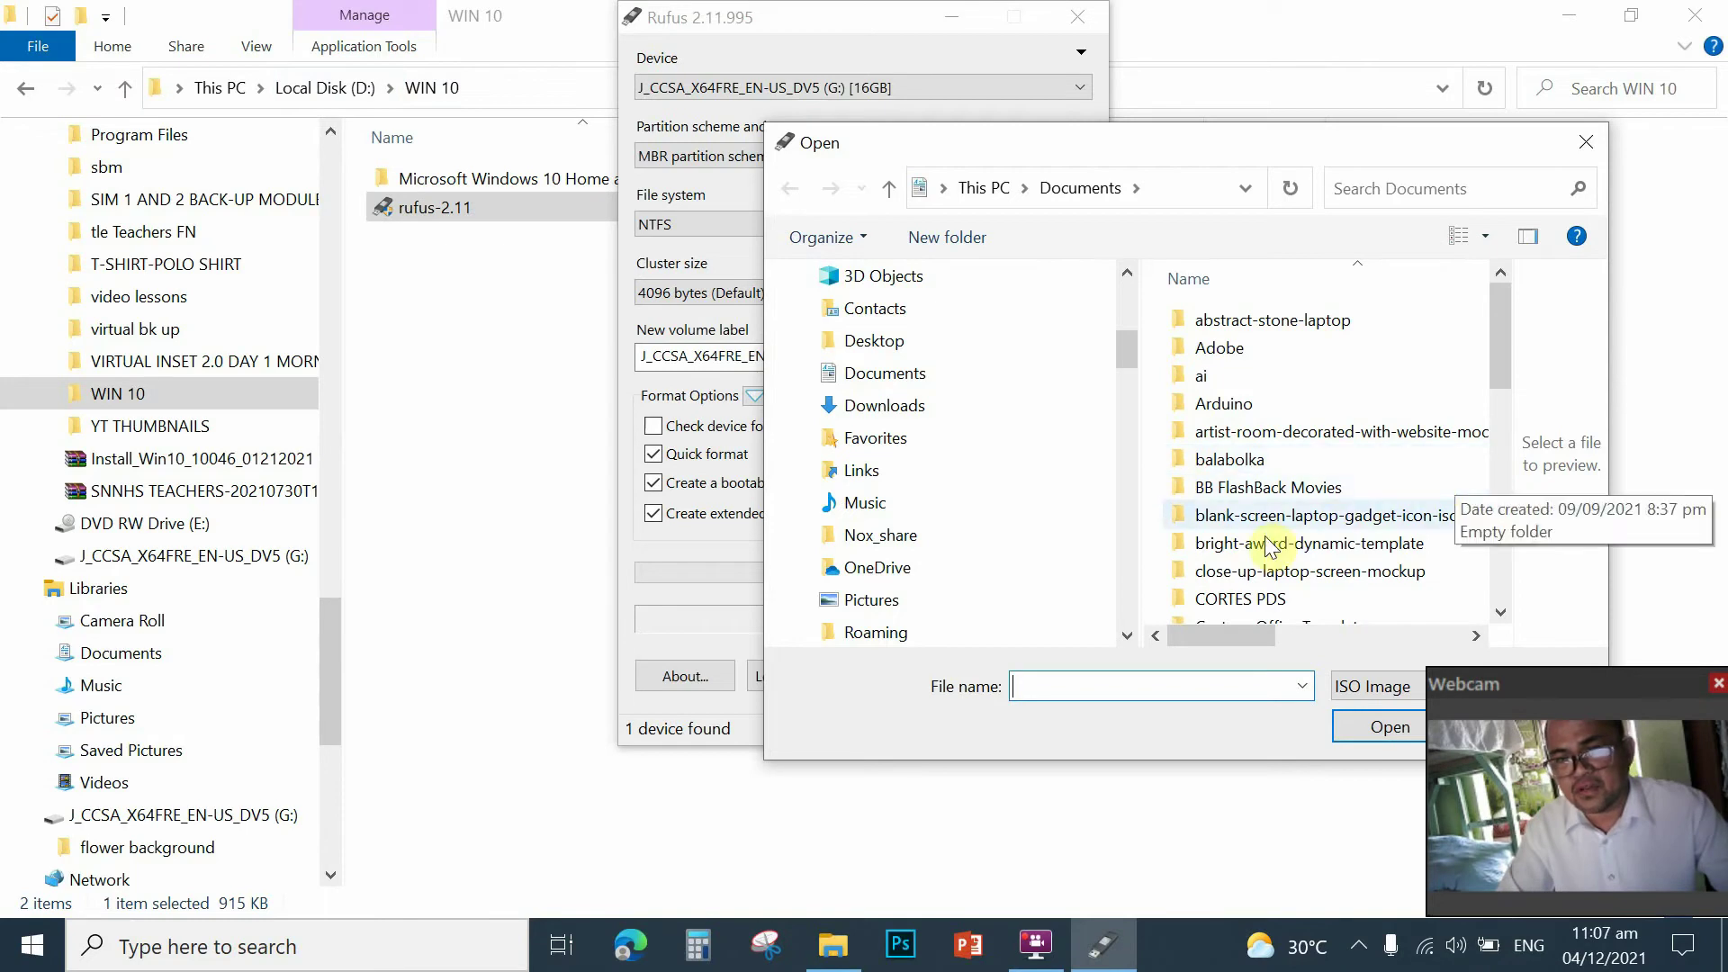
drag(1123, 348, 1108, 519)
click(929, 509)
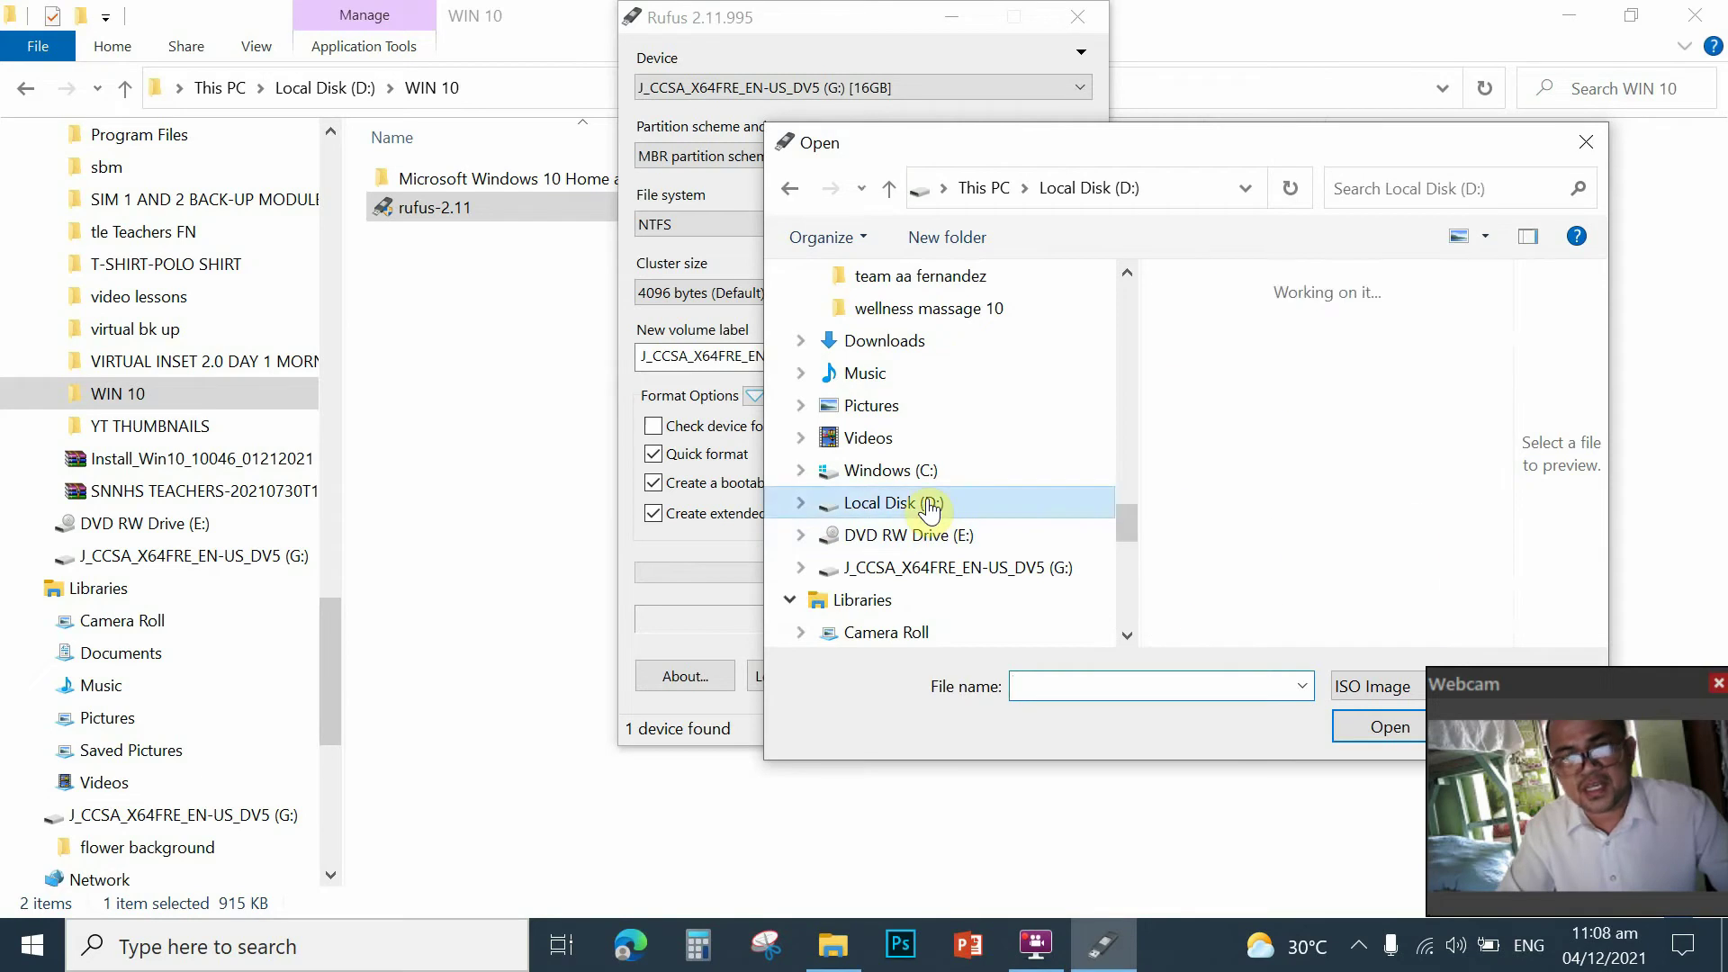
drag(1497, 306, 1479, 621)
click(1193, 552)
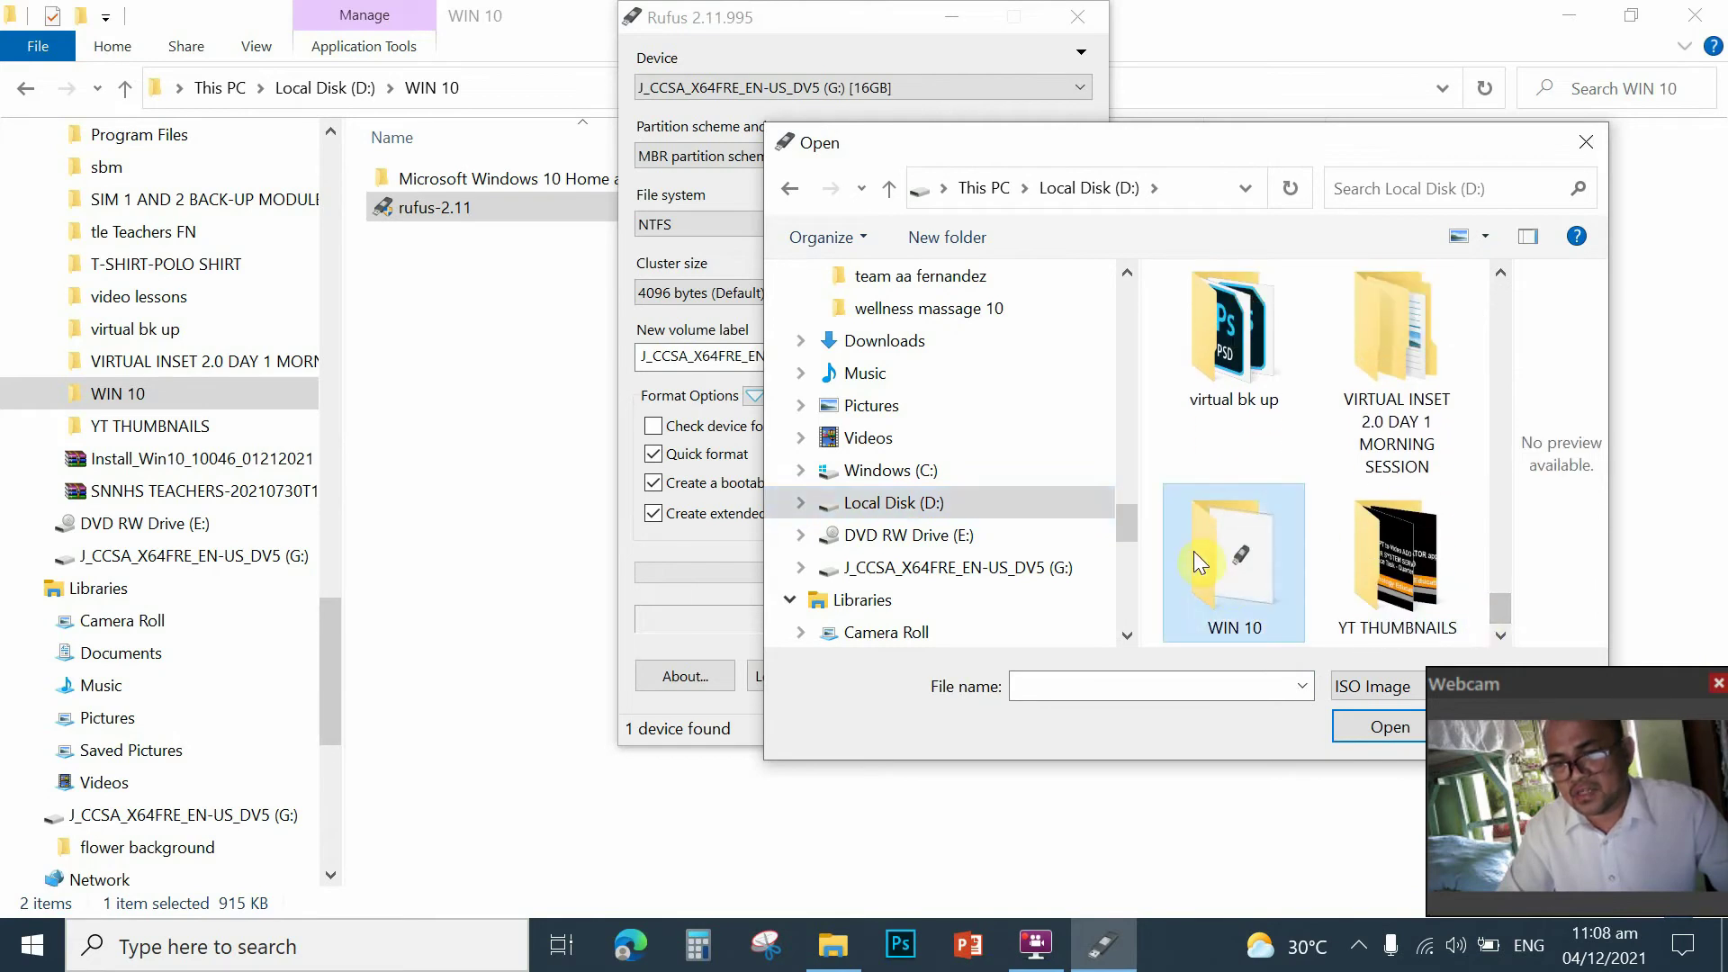
click(1388, 727)
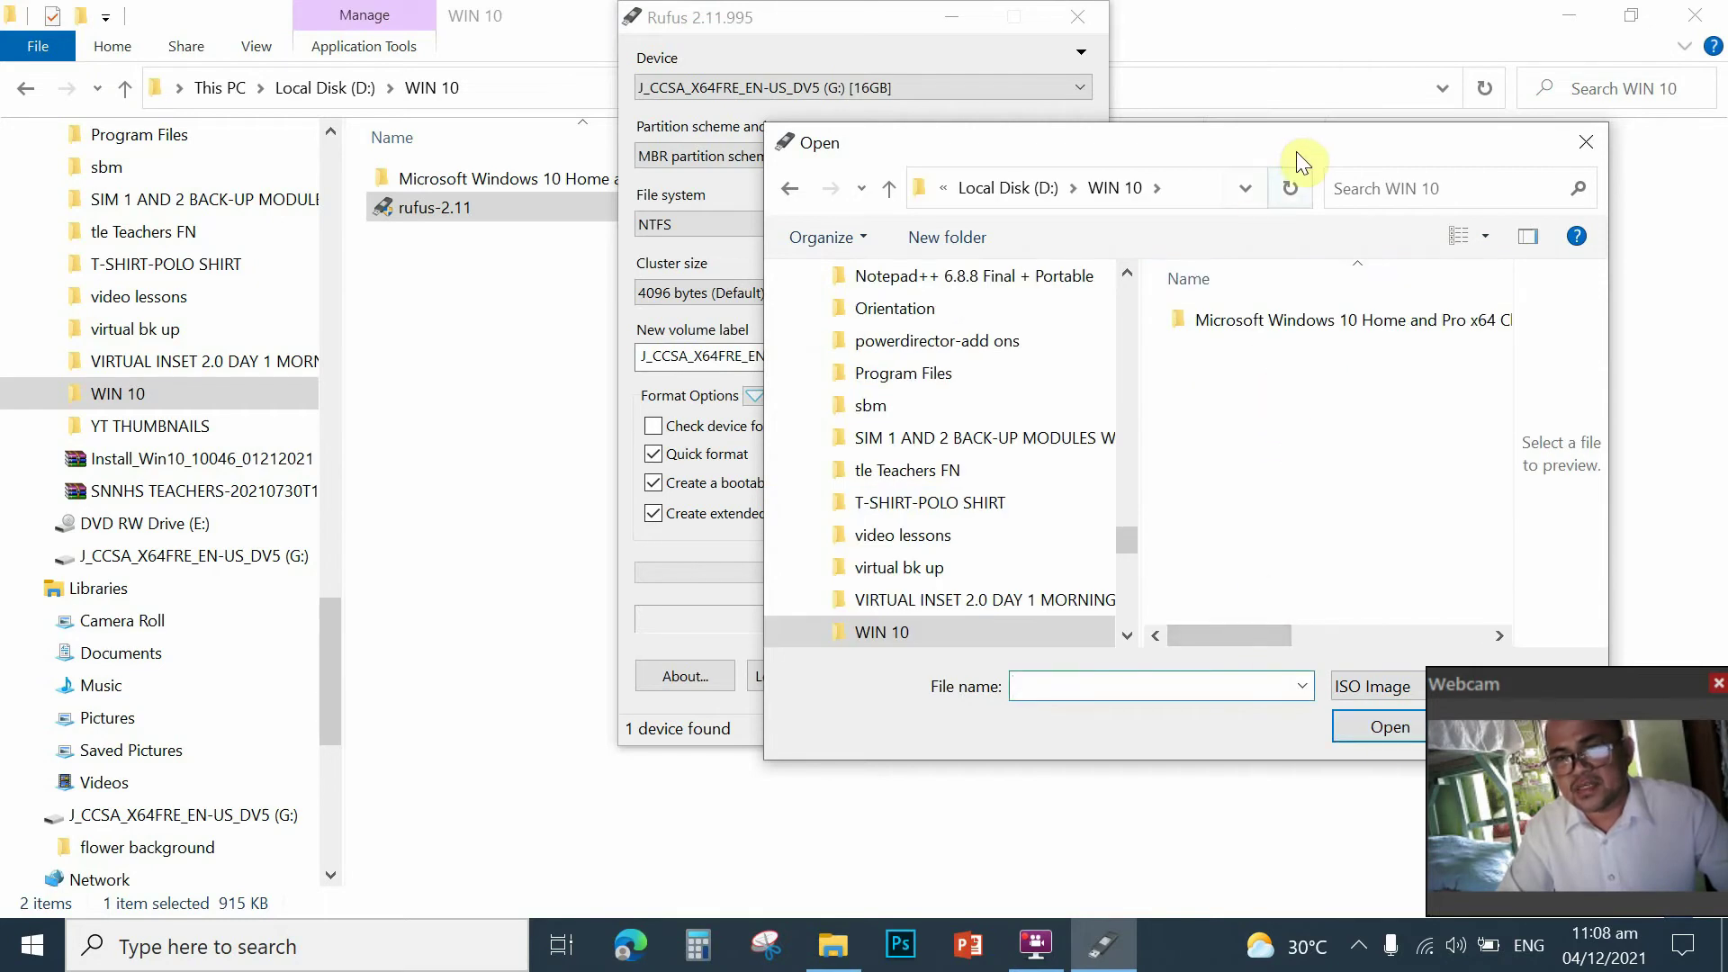
Load the en_windows_10_multiple_editions_x64 ISO from the Microsoft Windows 10 Home and Pro x64 Clean ISO folder
drag(1288, 157, 1248, 149)
click(1198, 320)
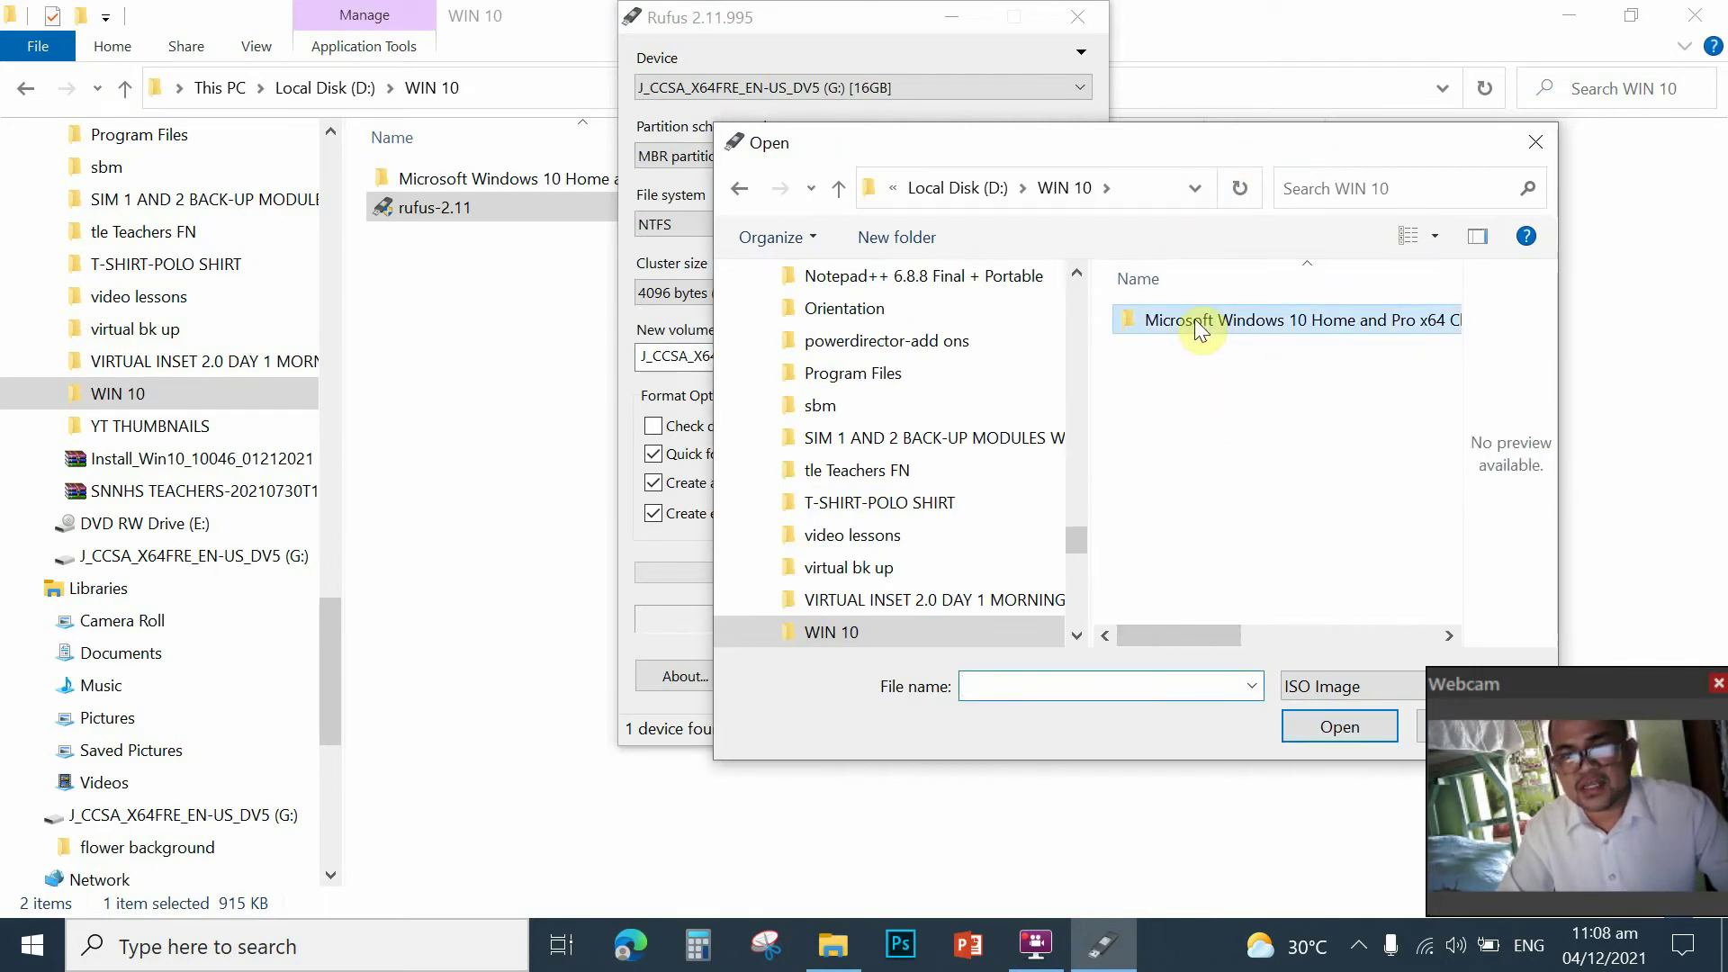
drag(1198, 150, 1085, 155)
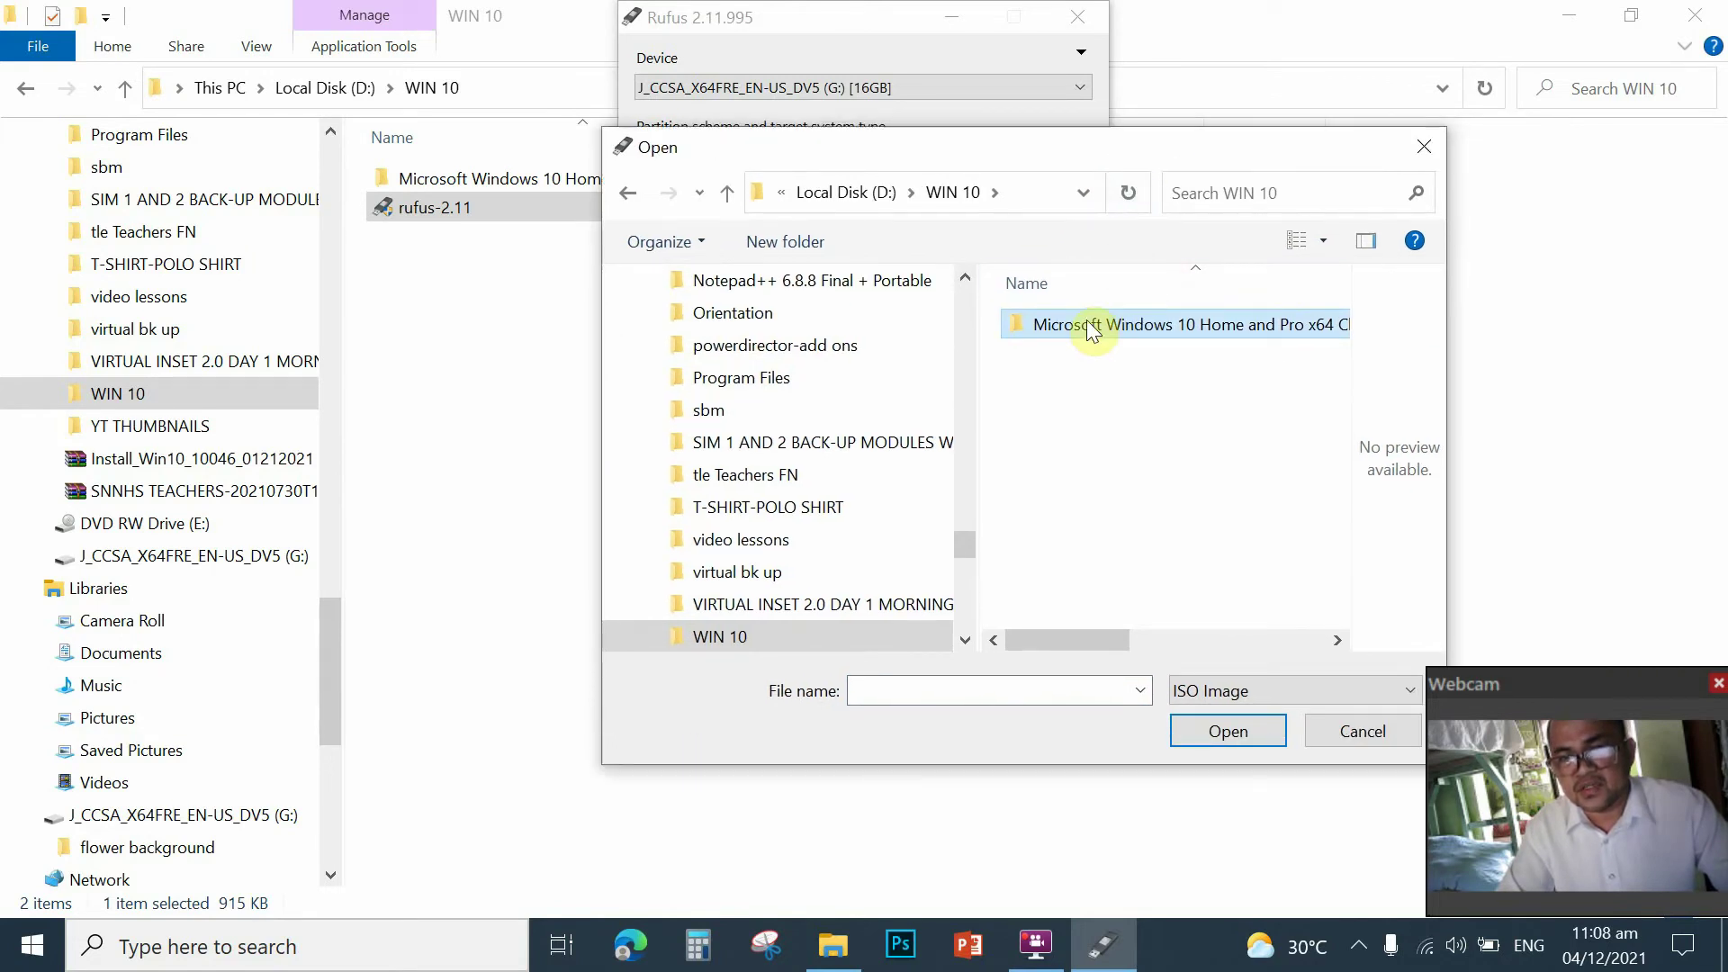
click(1236, 736)
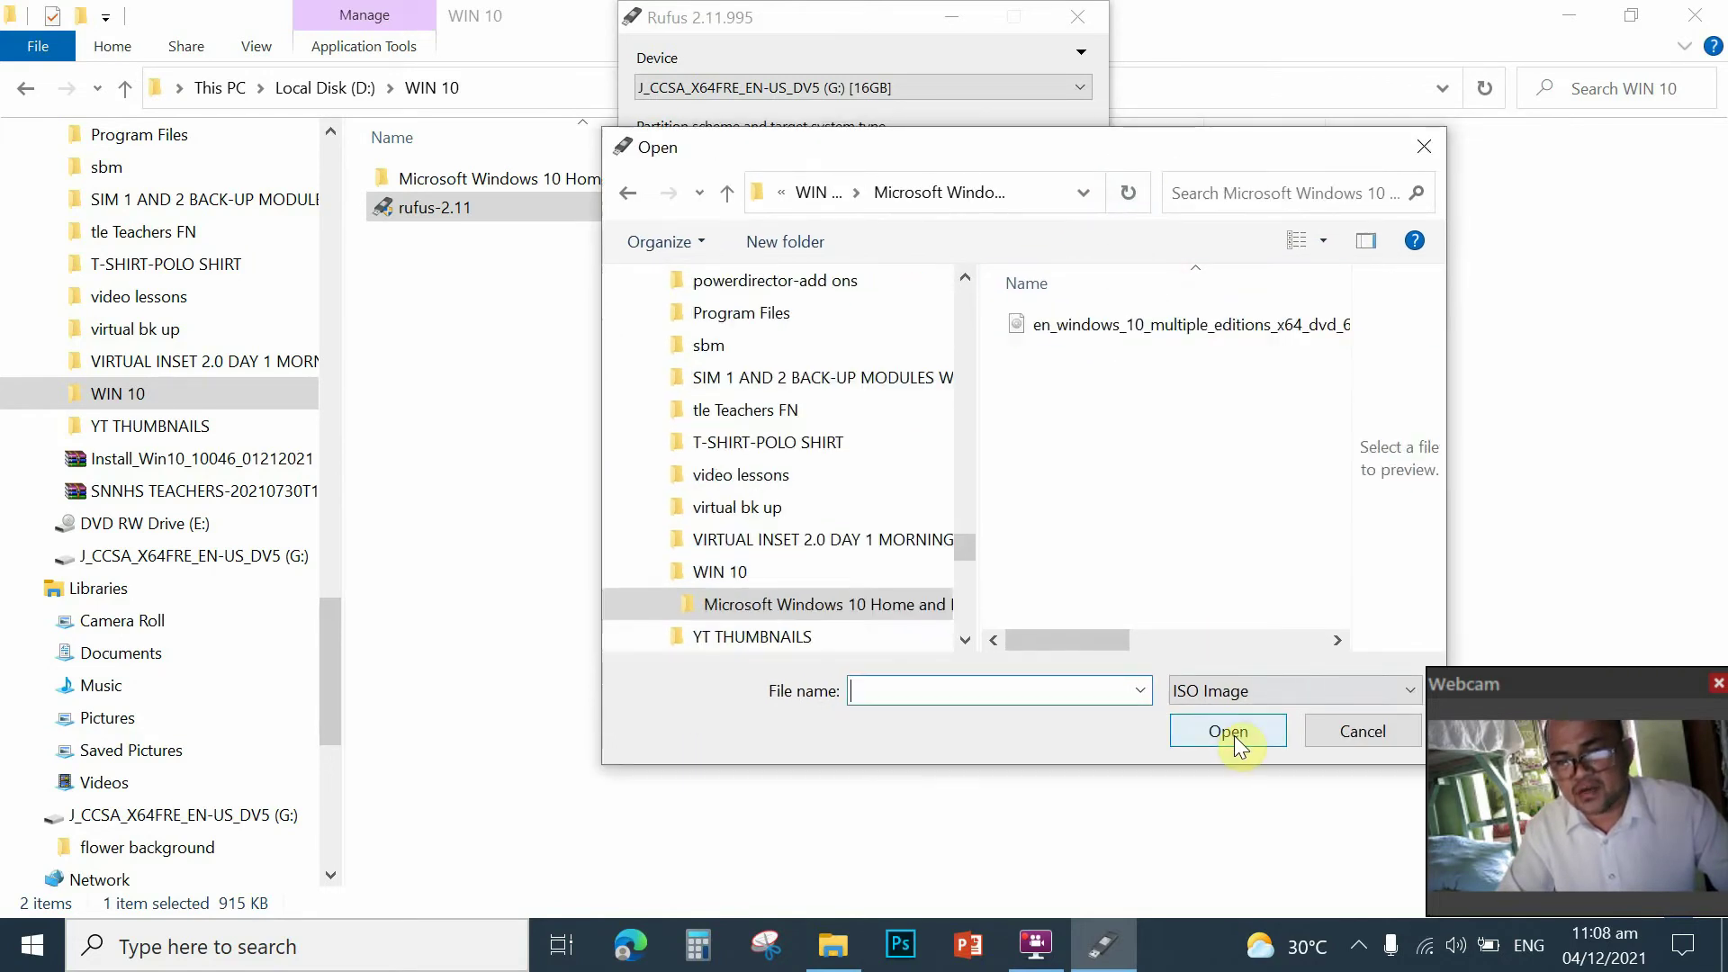
click(1100, 328)
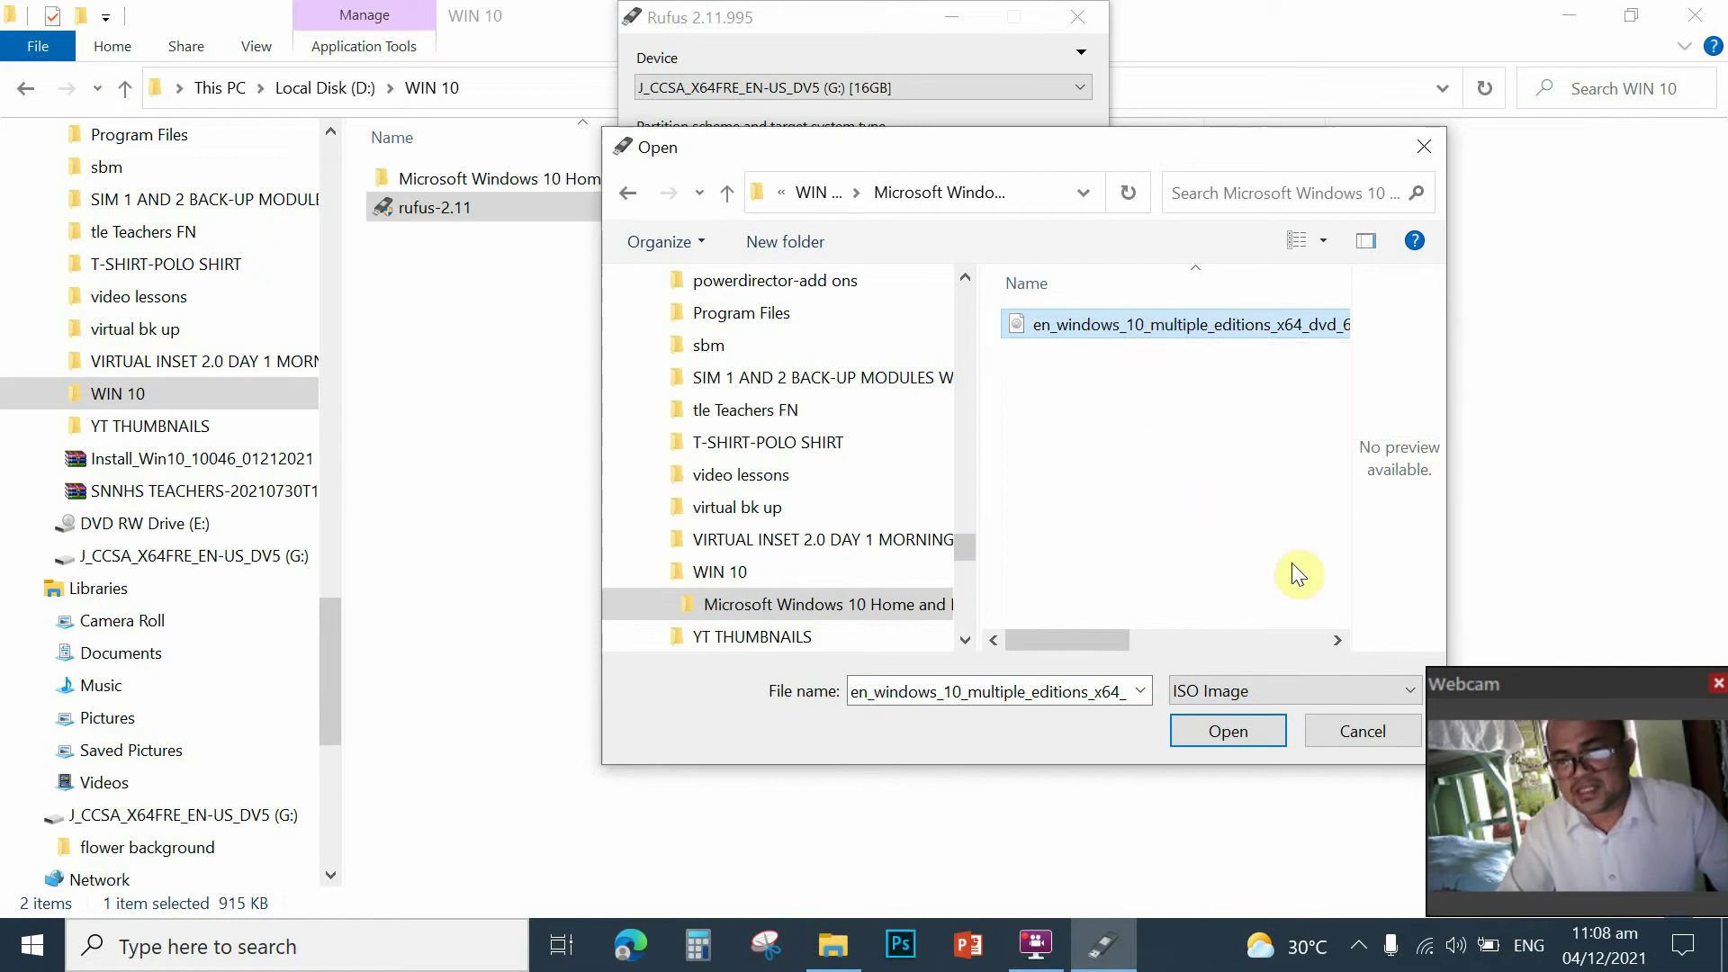
click(1227, 734)
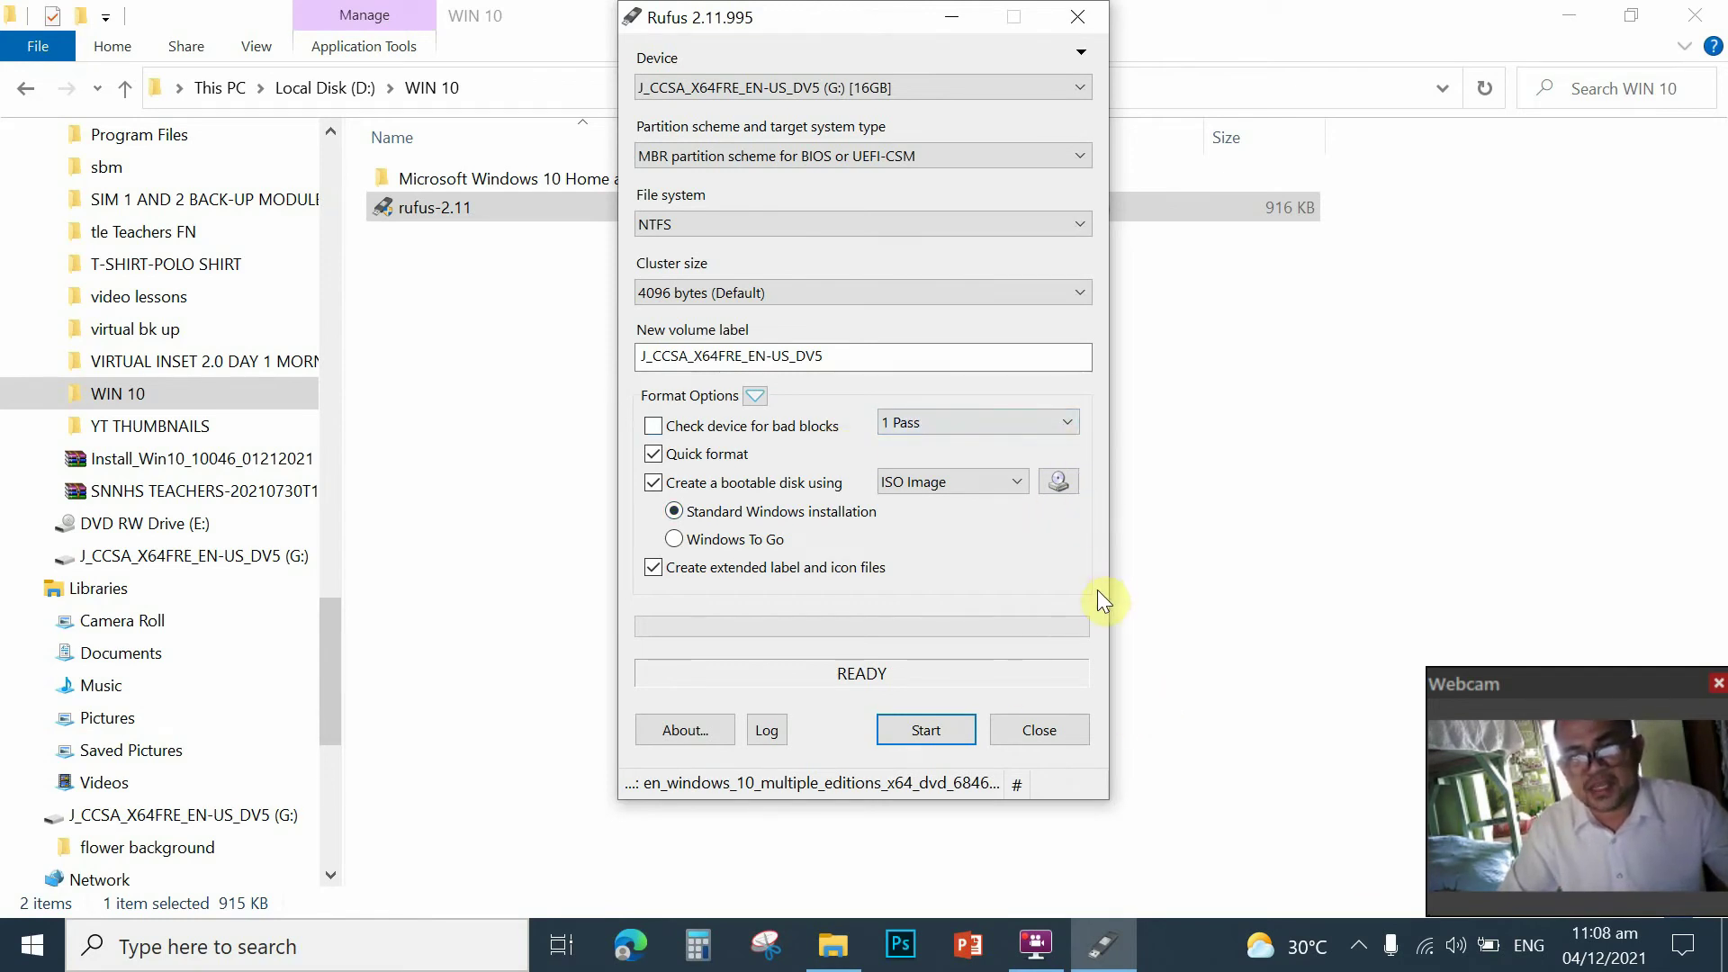
Write the Windows ISO to the USB drive, accepting the erasure of its data, and close Rufus when finished
click(928, 736)
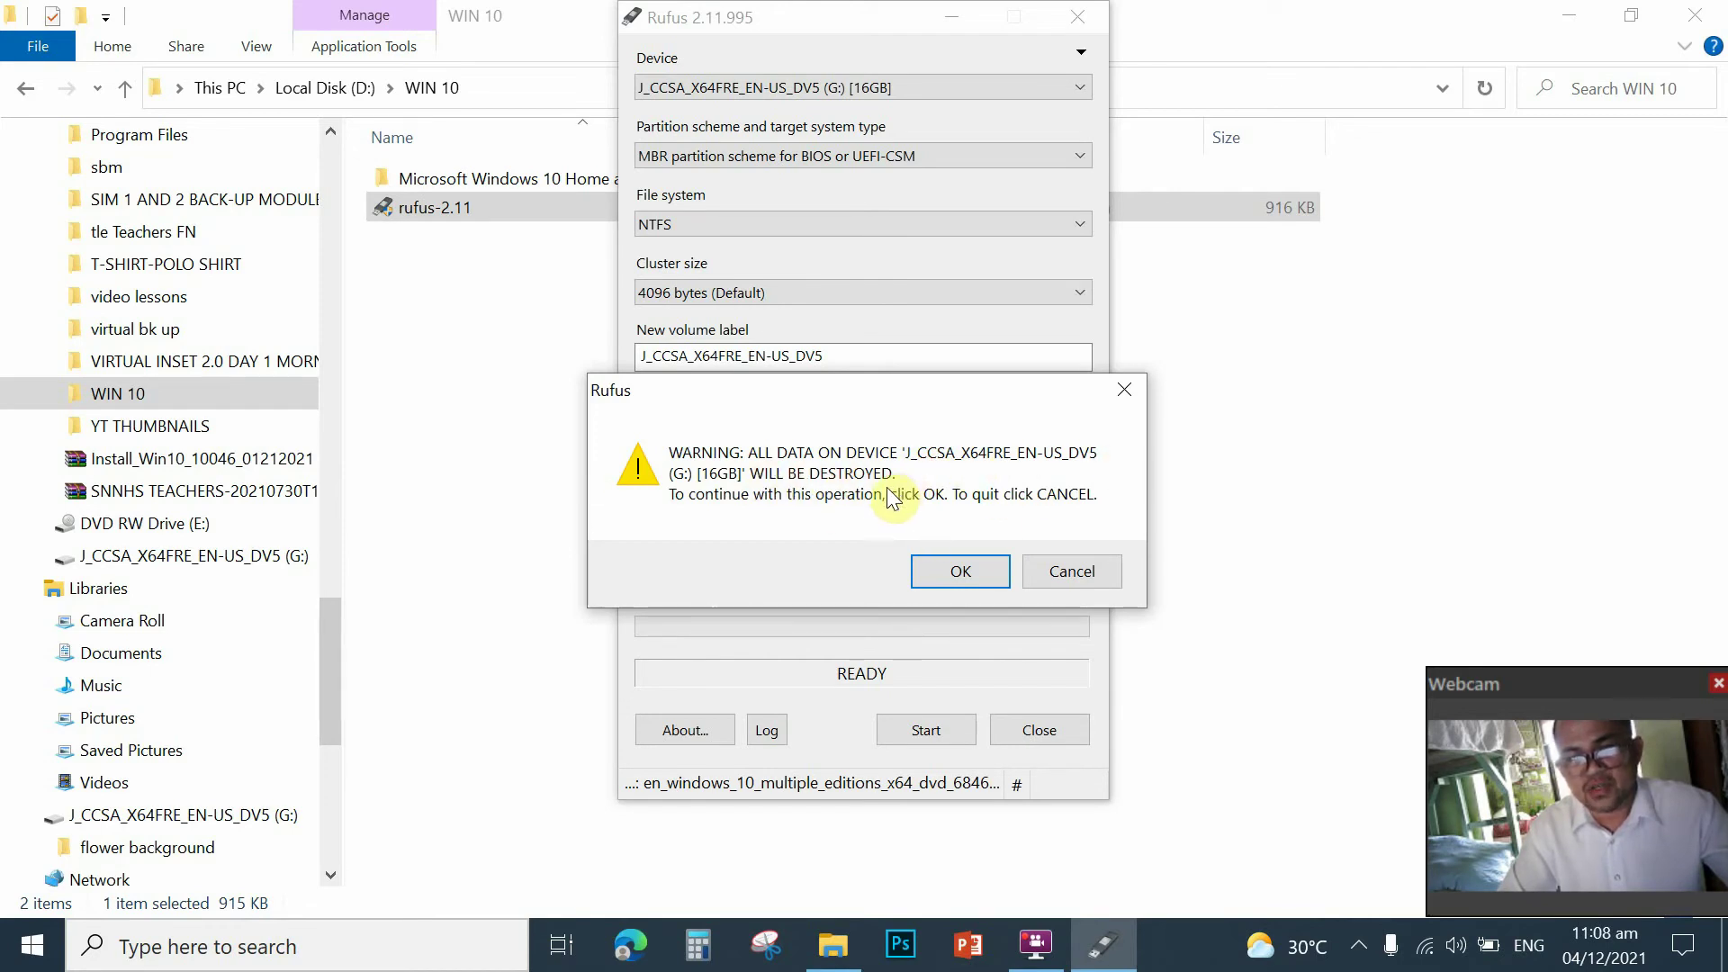
click(965, 567)
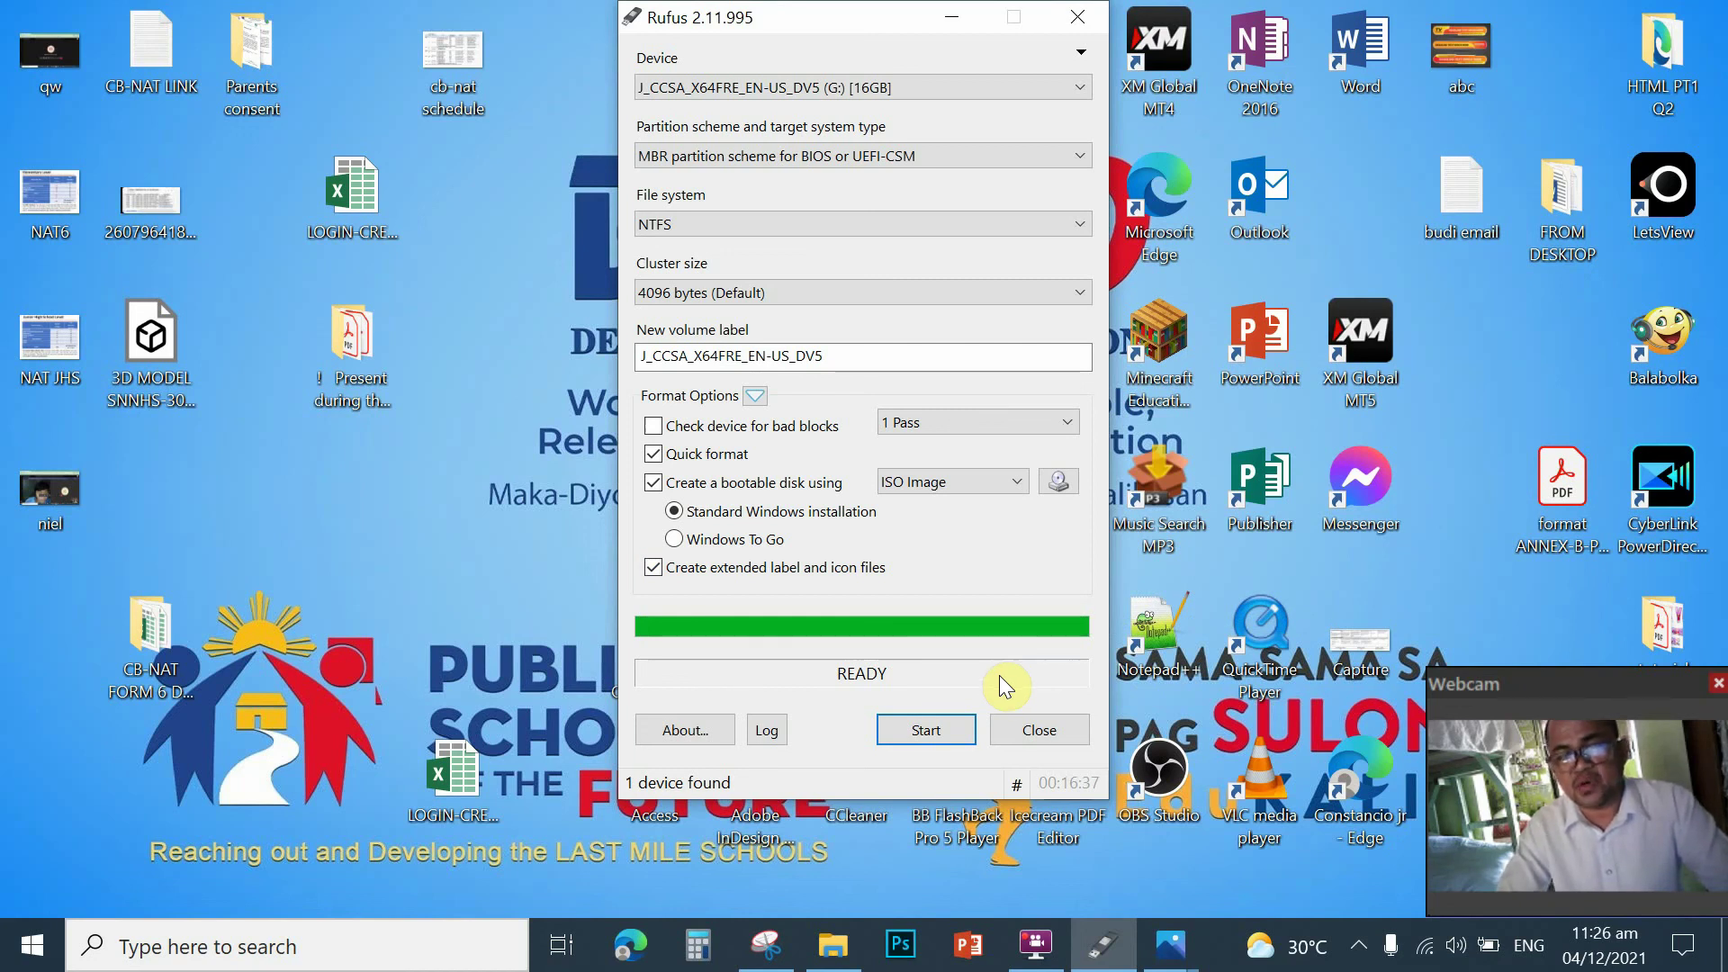
click(1043, 731)
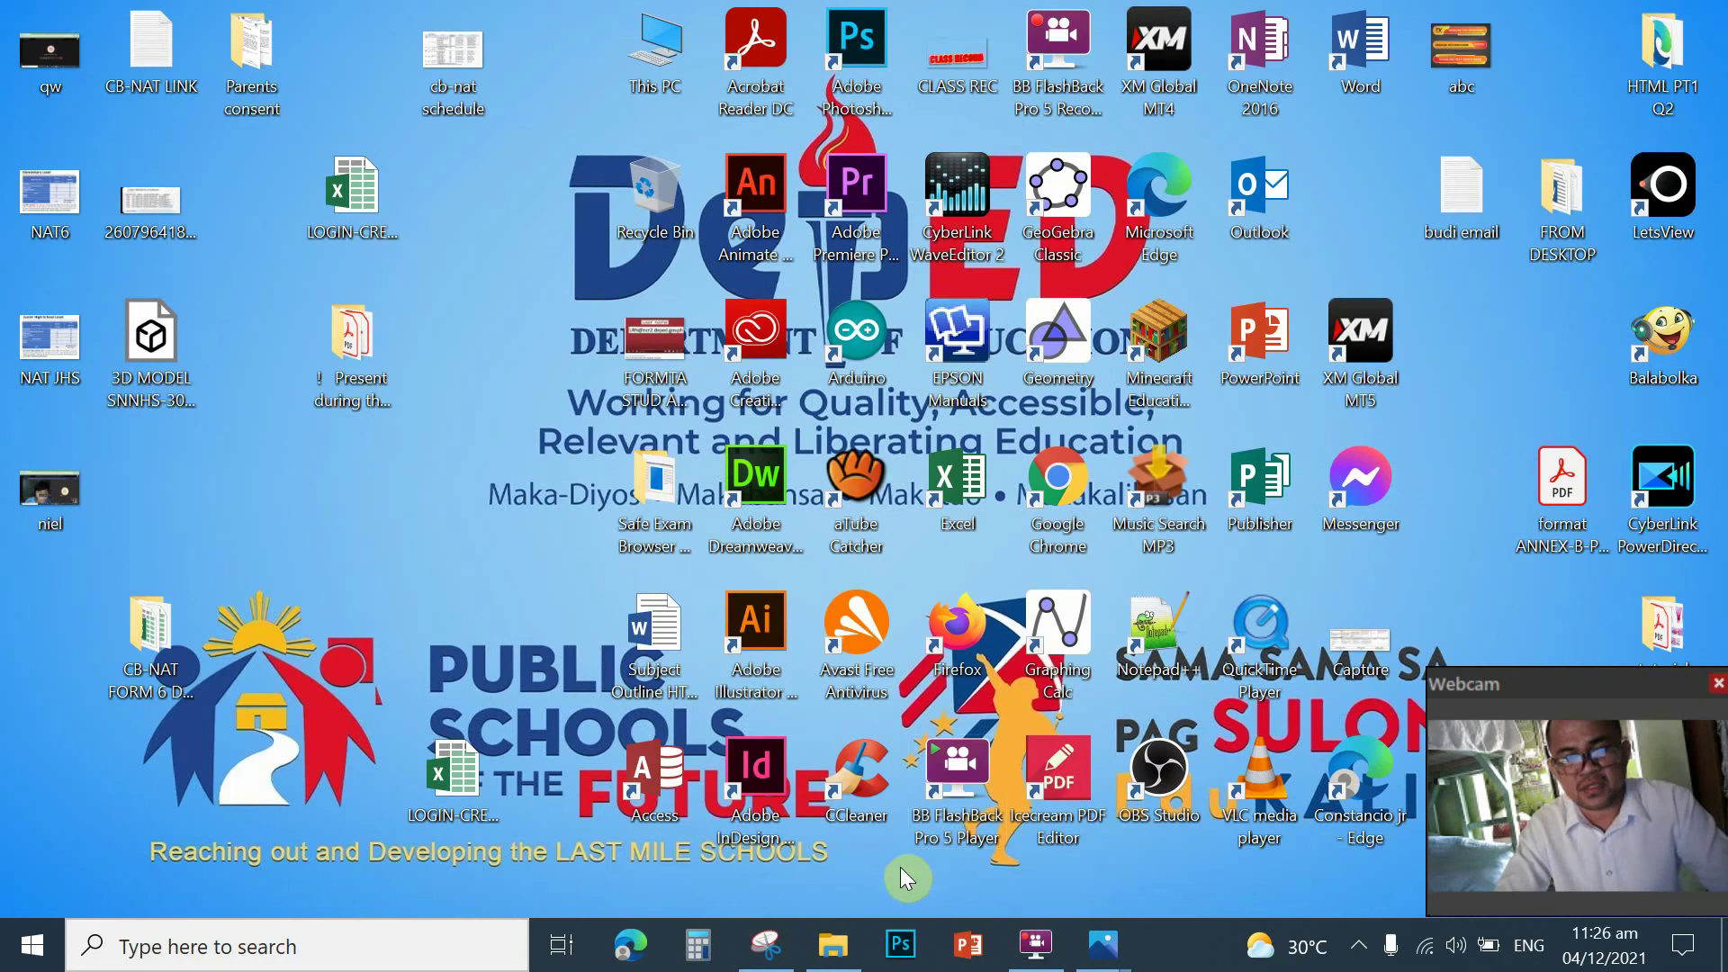
Switch to File Explorer, open the J_CCSA_X64FRE_EN-US_DV5 (G:) drive to check its files, and select the setup file
click(837, 945)
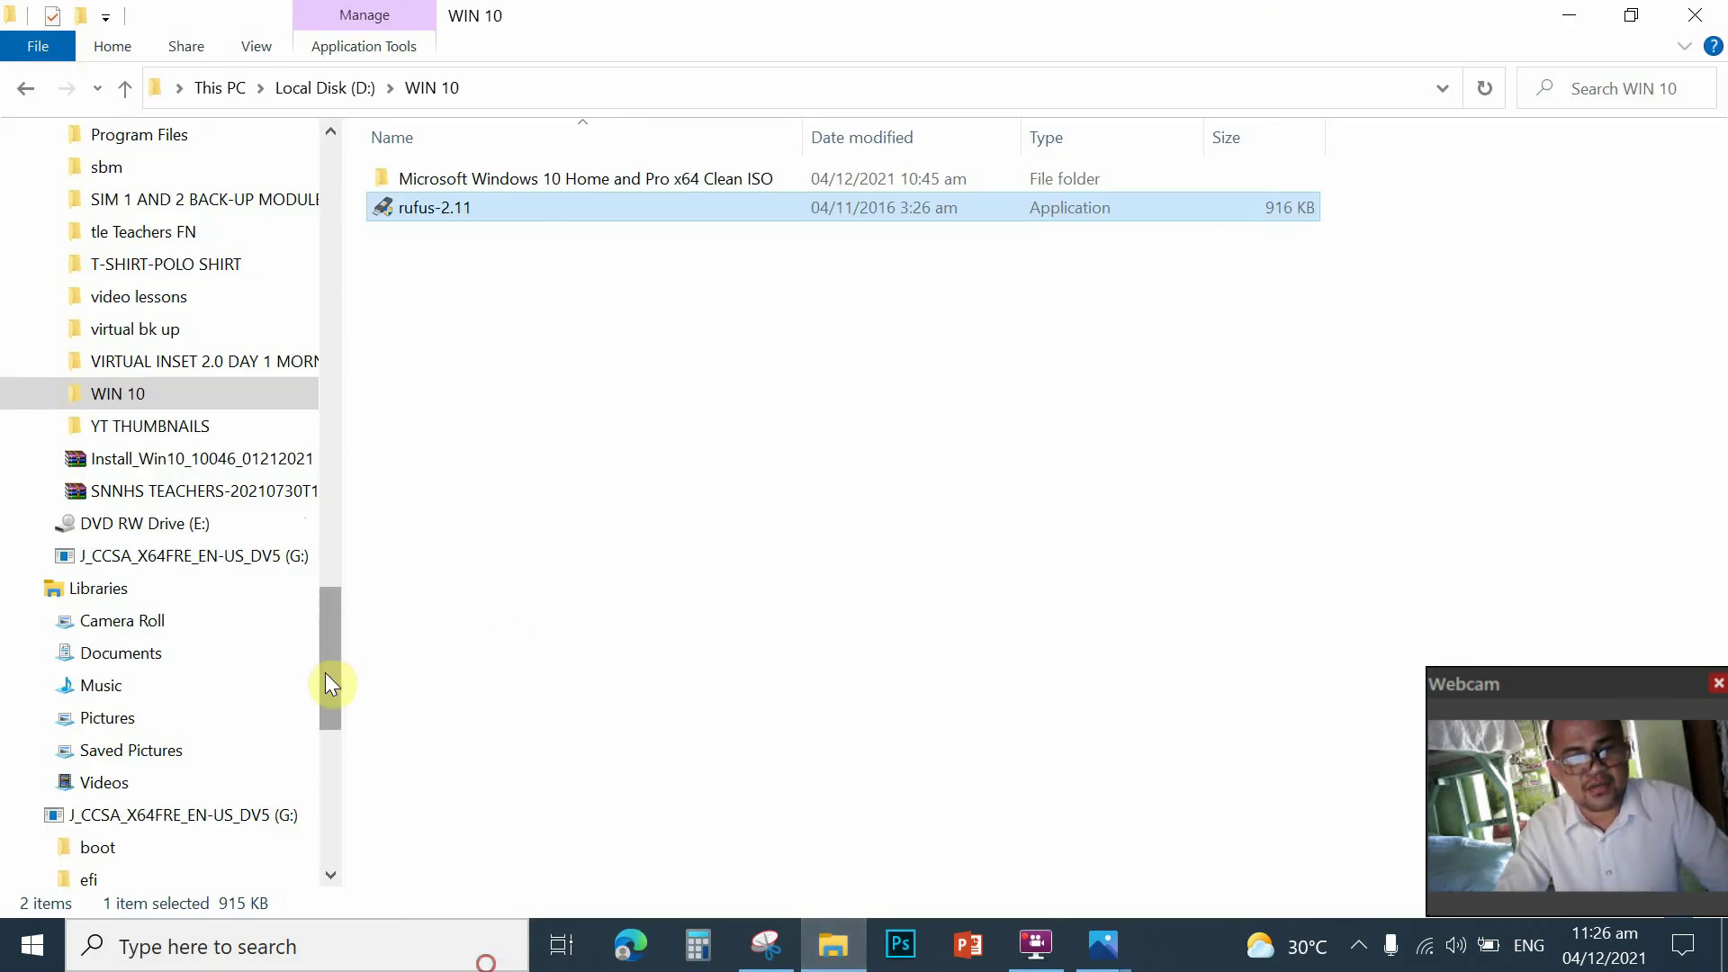
scroll(324, 661, down, 3)
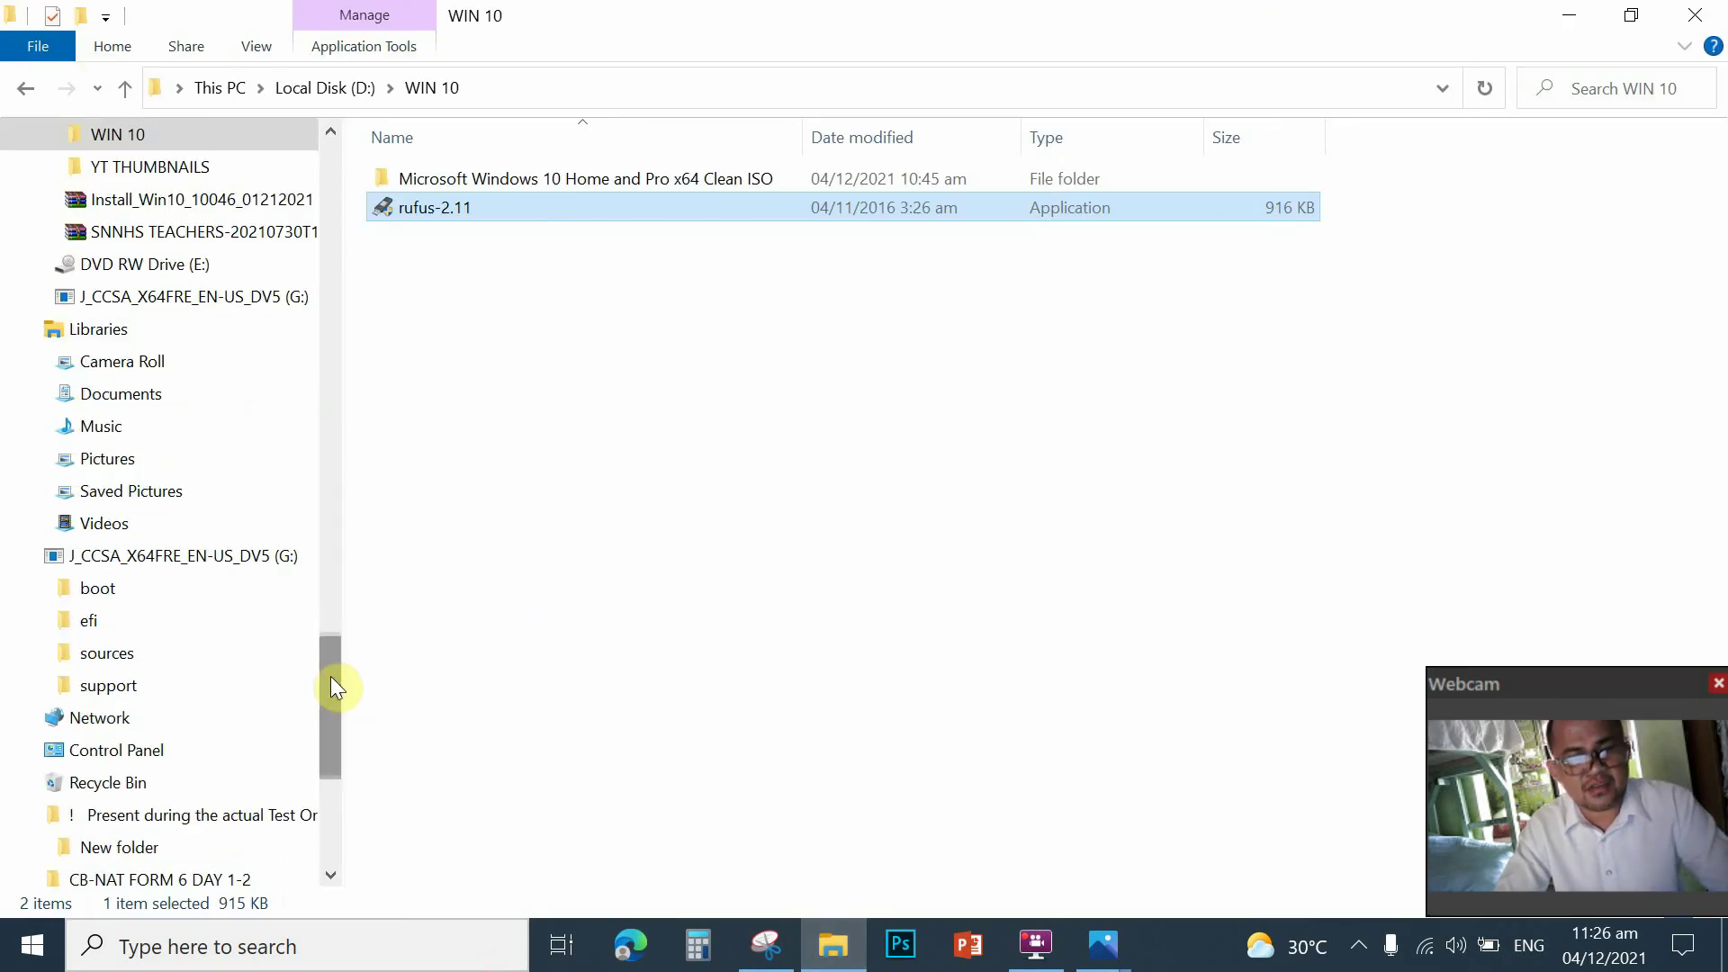
click(218, 303)
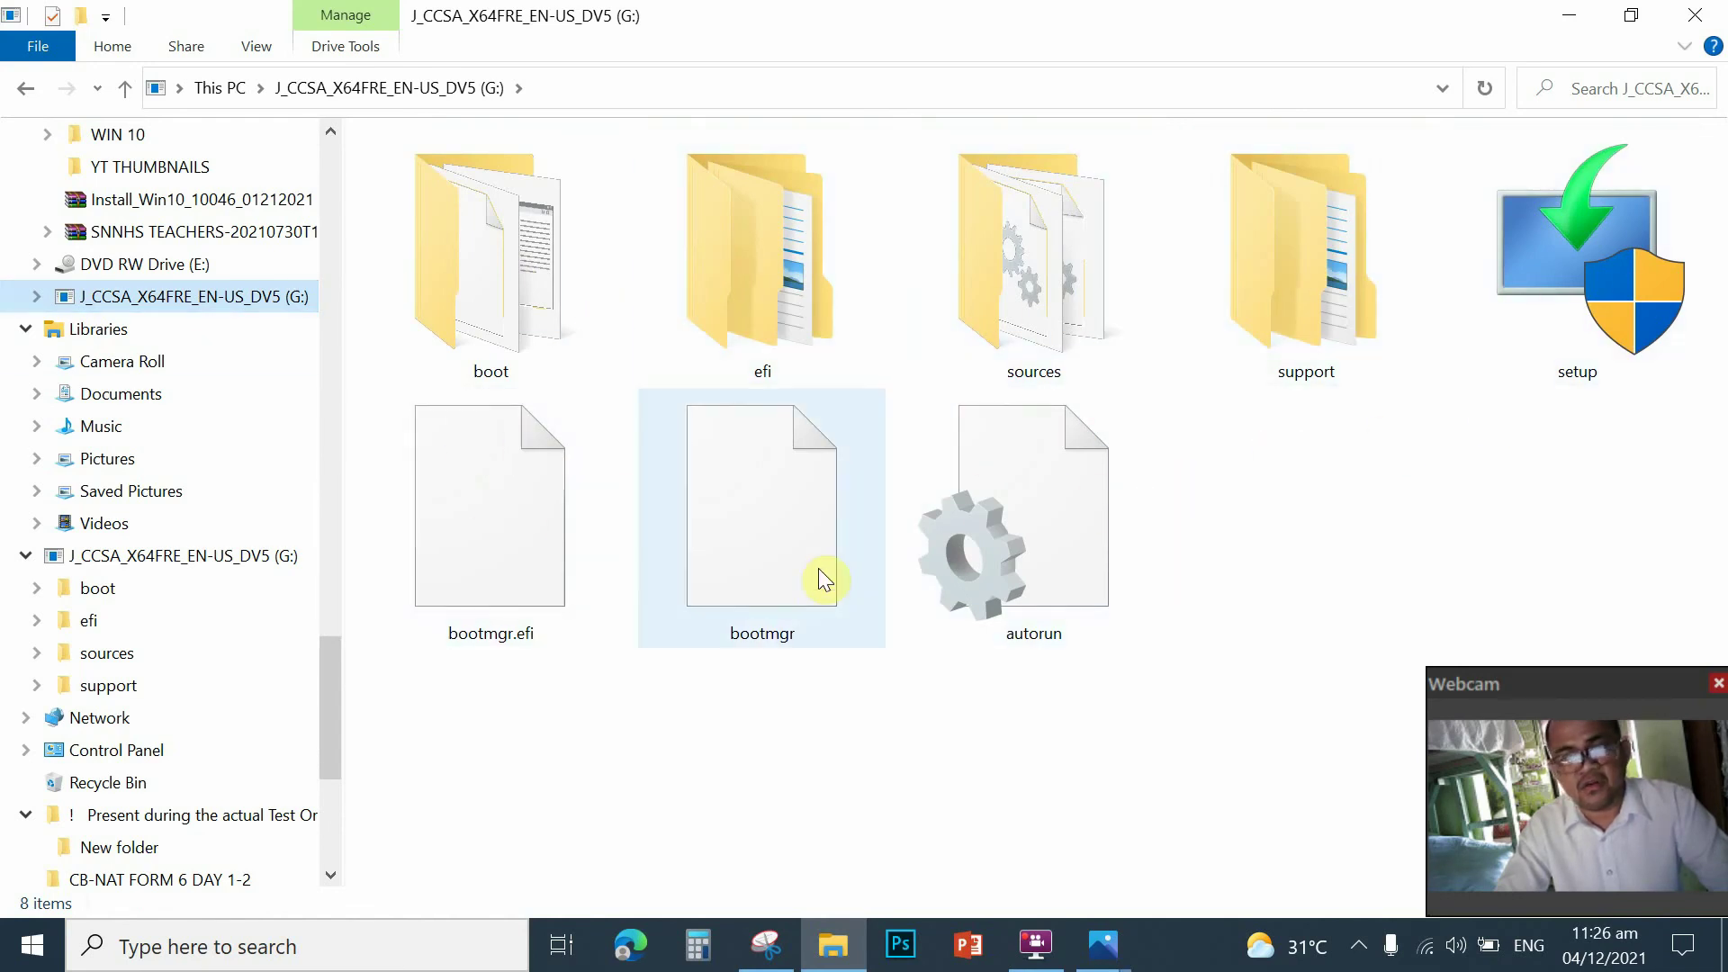
click(1593, 266)
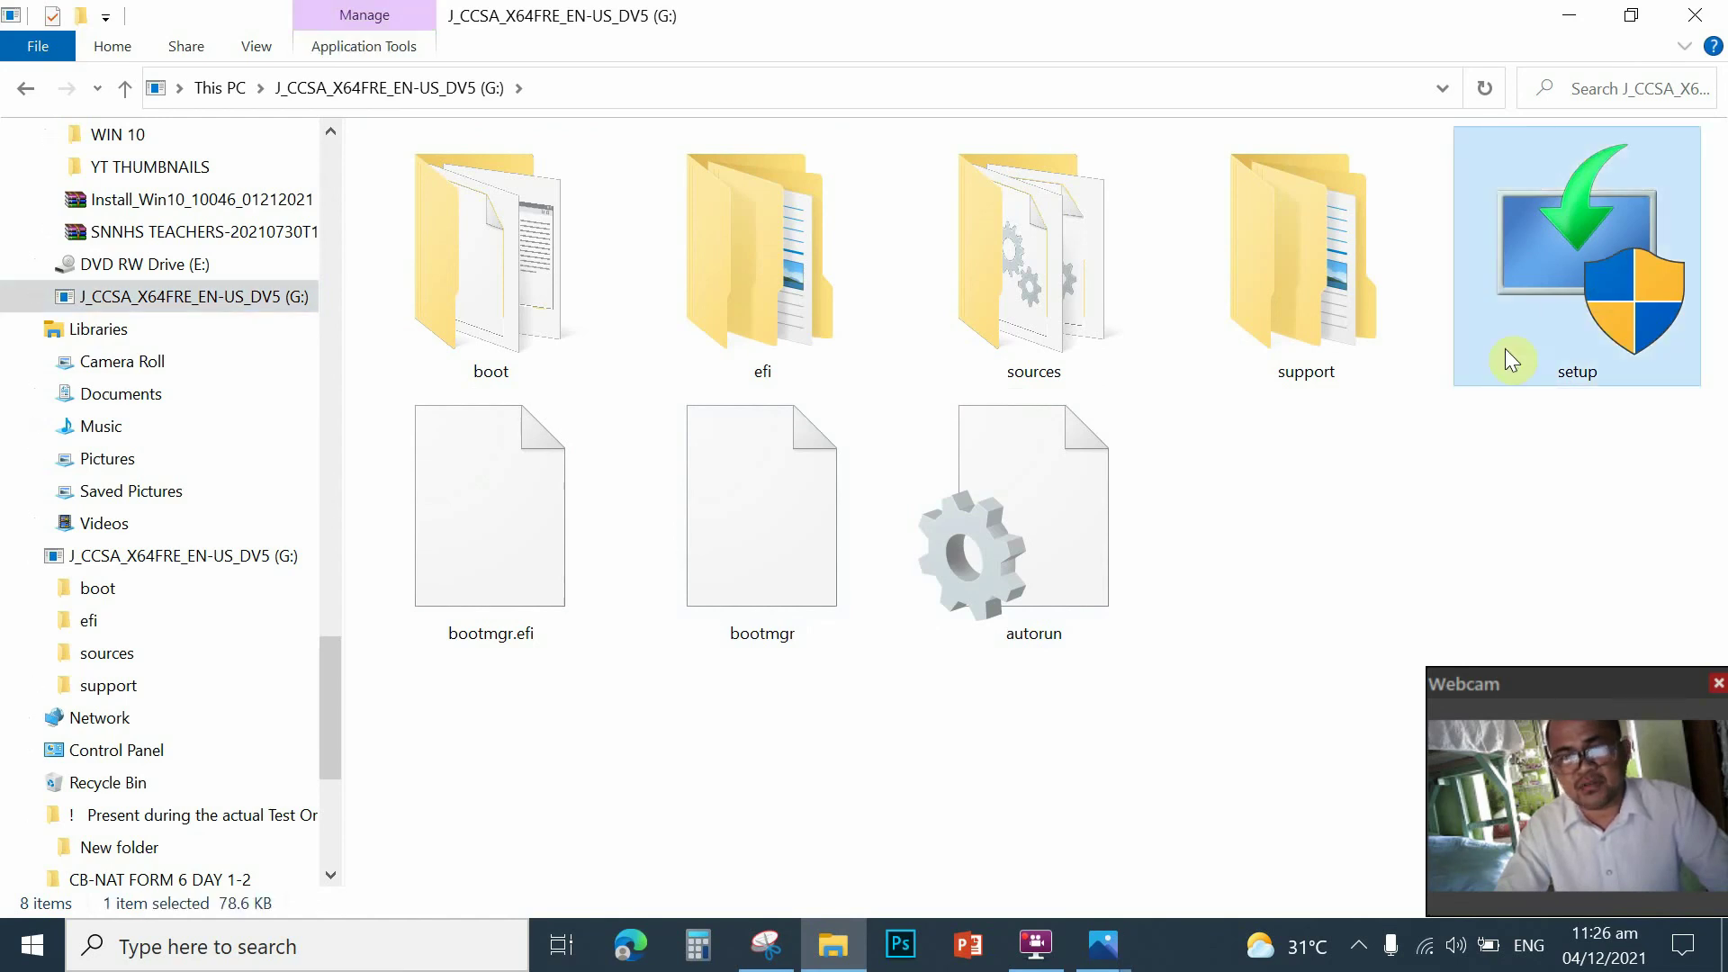